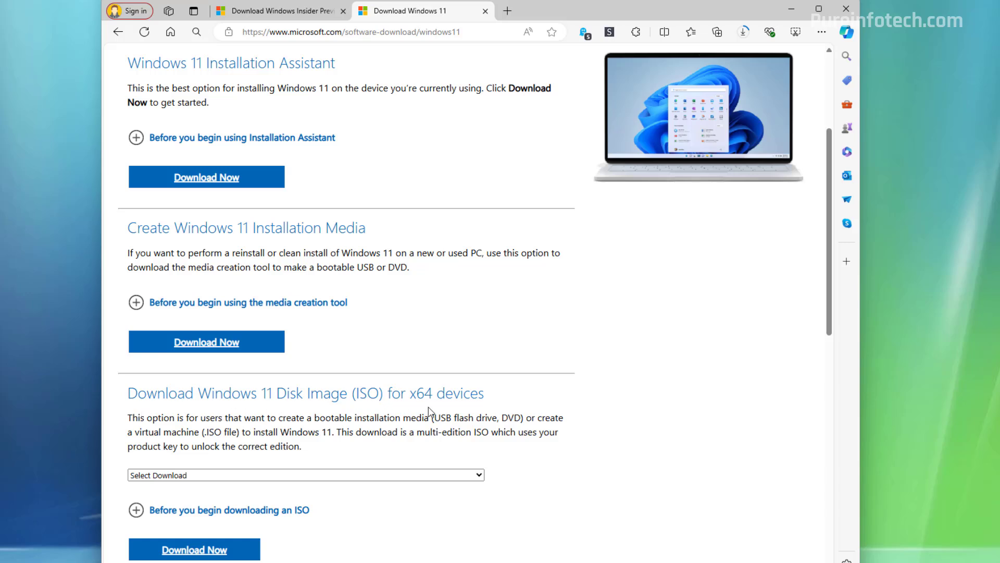
# Select the Windows 11 multi-edition ISO for x64 devices and request its download.
pyautogui.click(210, 477)
pyautogui.click(198, 500)
pyautogui.click(218, 551)
# Confirm English (United States) as the product language and start the 64-bit ISO download.
pyautogui.scroll(-8, 333, 364)
pyautogui.click(202, 263)
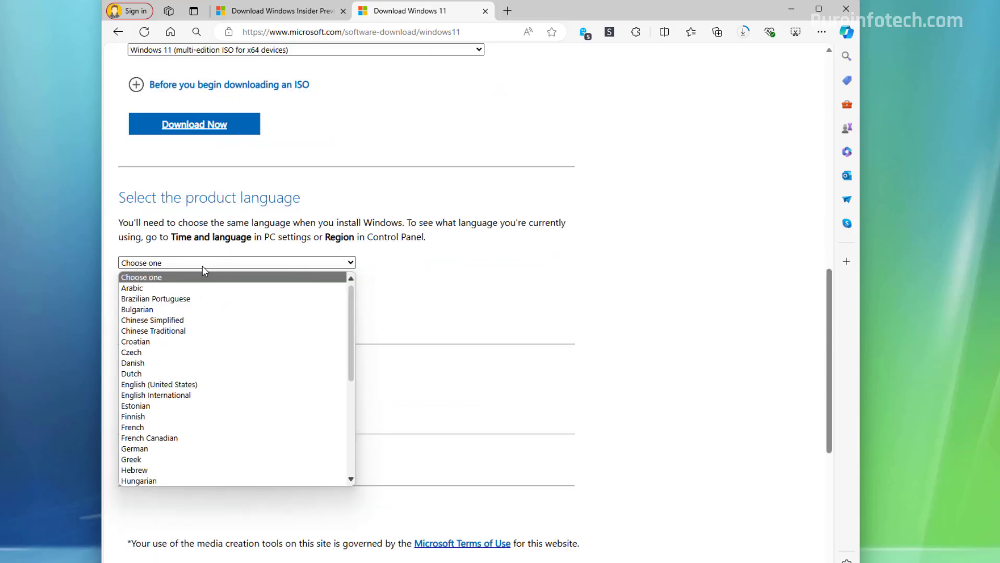
pyautogui.click(182, 371)
pyautogui.click(182, 318)
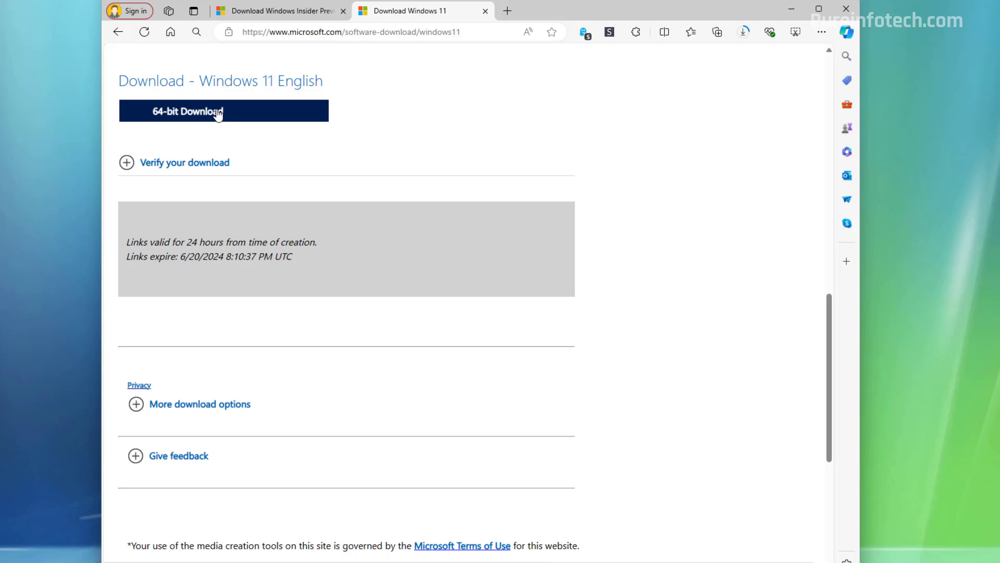
pyautogui.click(218, 114)
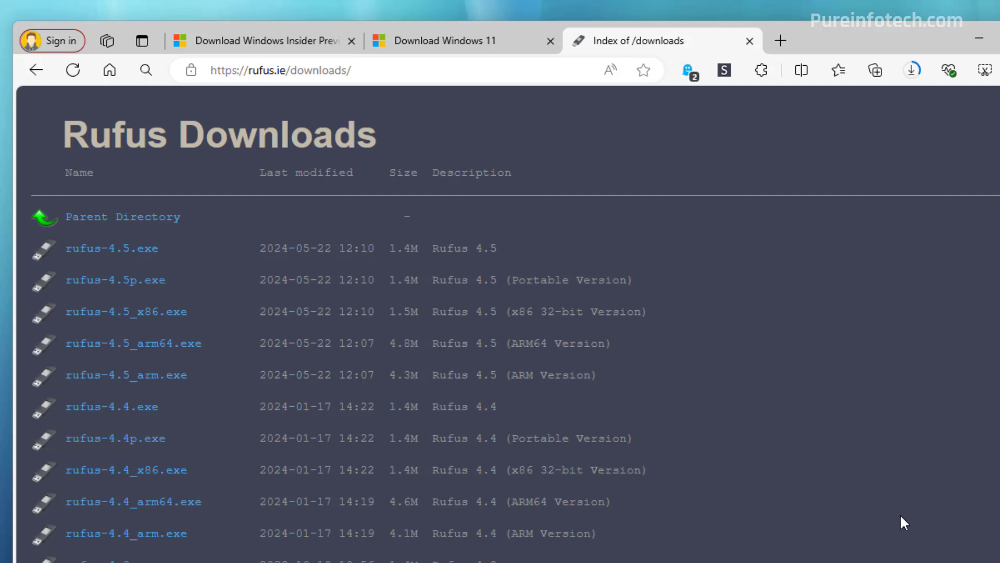
# Save rufus-4.5.exe from the Rufus downloads page into the Downloads folder.
pyautogui.click(462, 71)
pyautogui.click(792, 424)
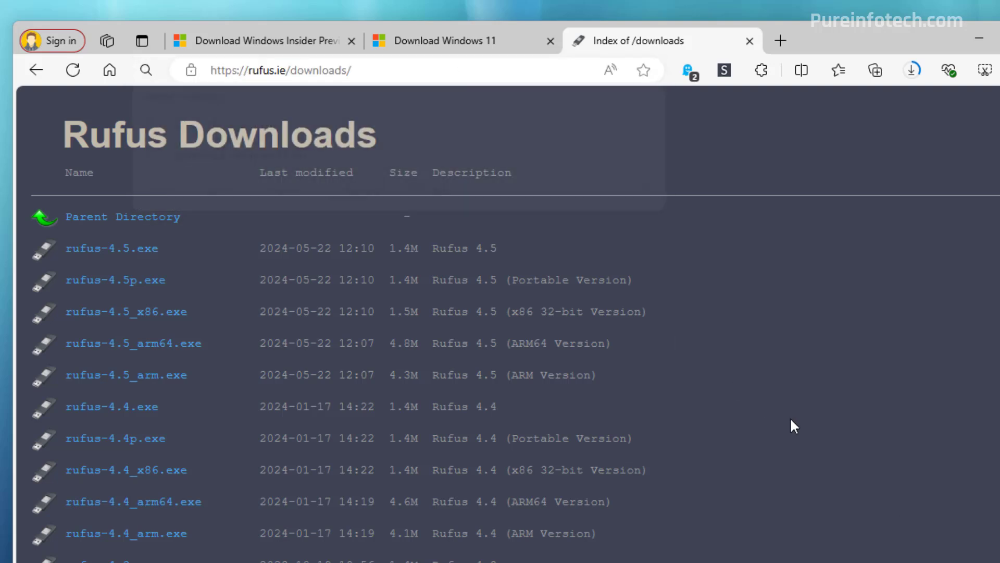
pyautogui.click(129, 252)
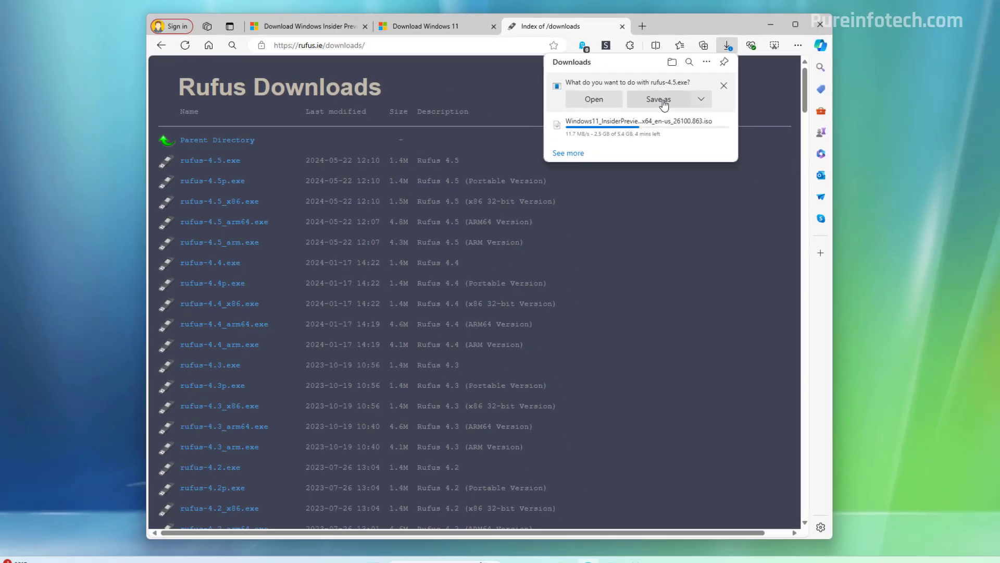
pyautogui.click(778, 146)
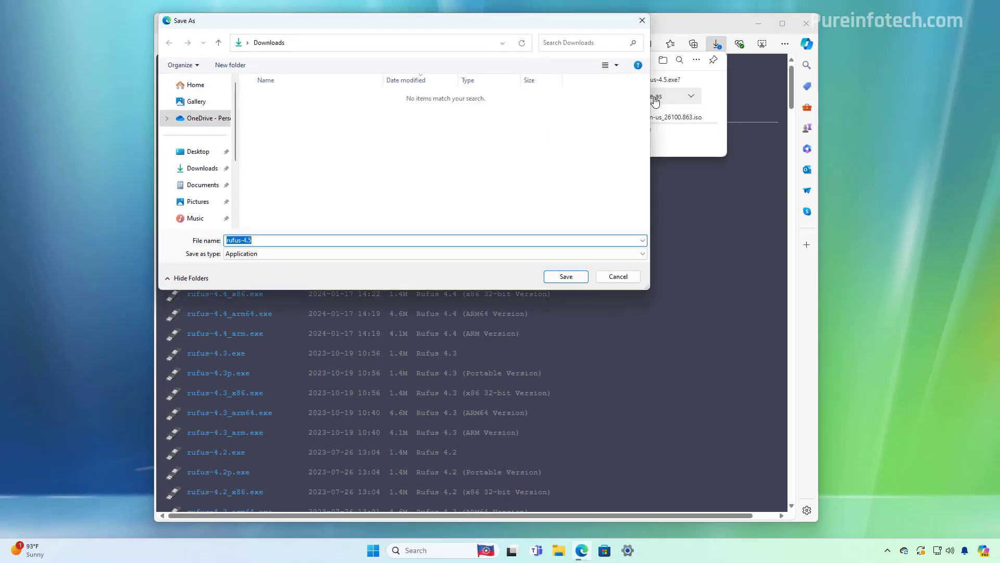
pyautogui.click(567, 277)
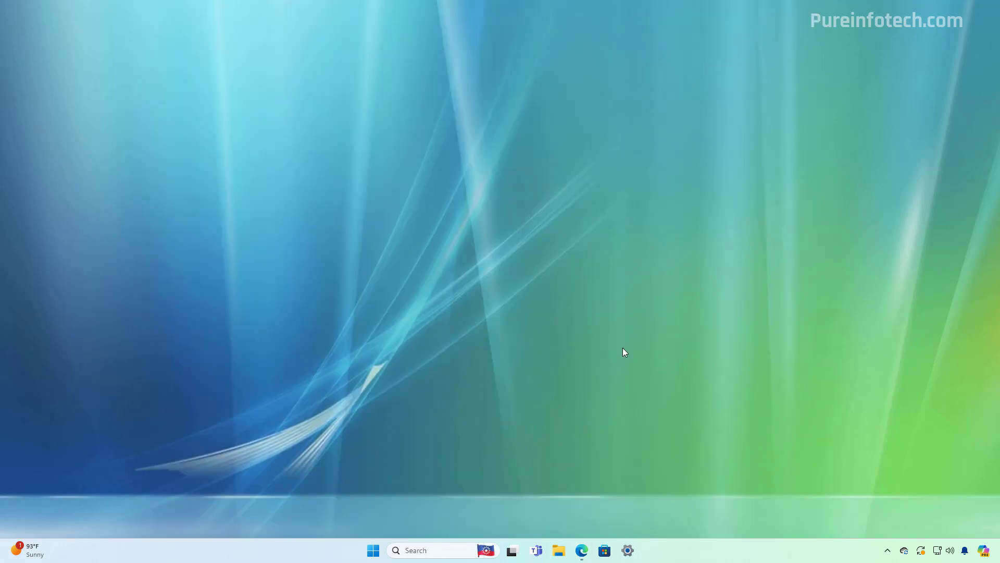
# Launch rufus-4.5 from the Downloads folder and grant it administrator rights.
pyautogui.click(559, 550)
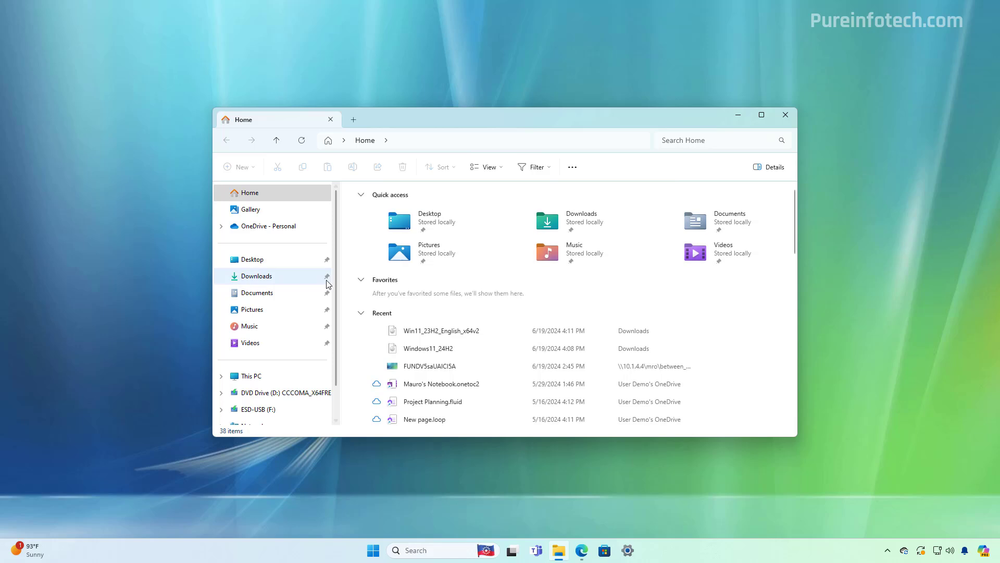
pyautogui.click(263, 278)
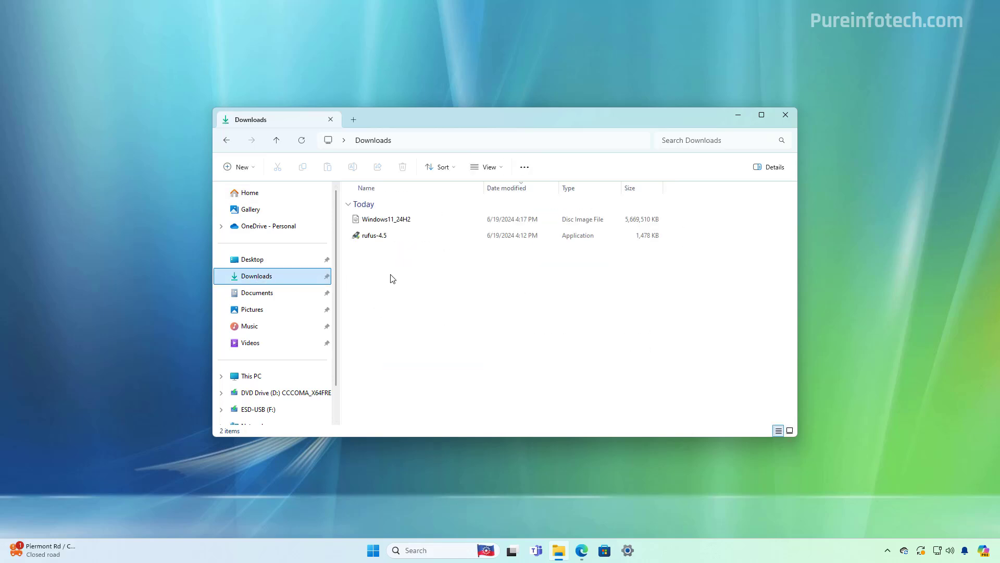
pyautogui.click(376, 238)
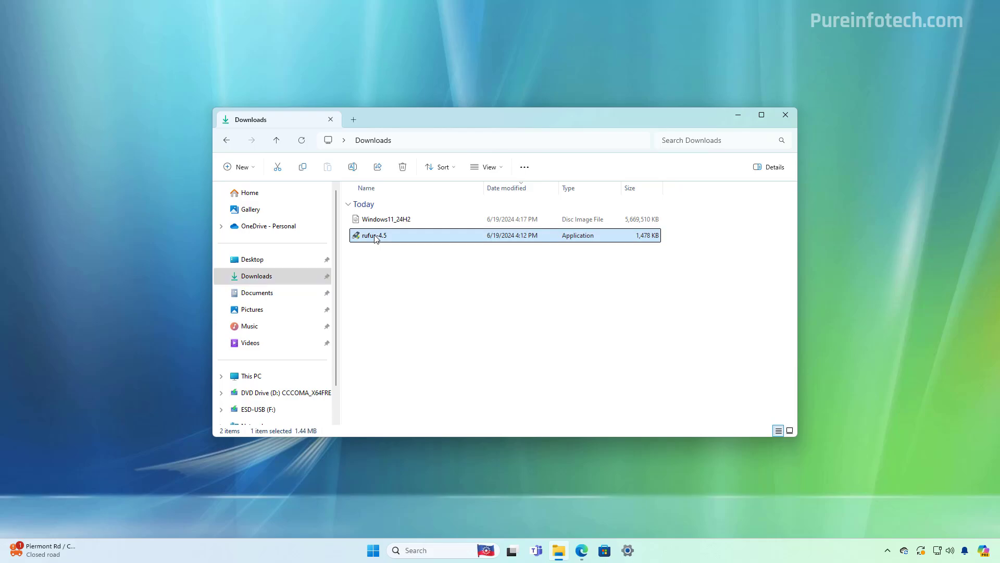
pyautogui.doubleClick(375, 236)
pyautogui.click(442, 378)
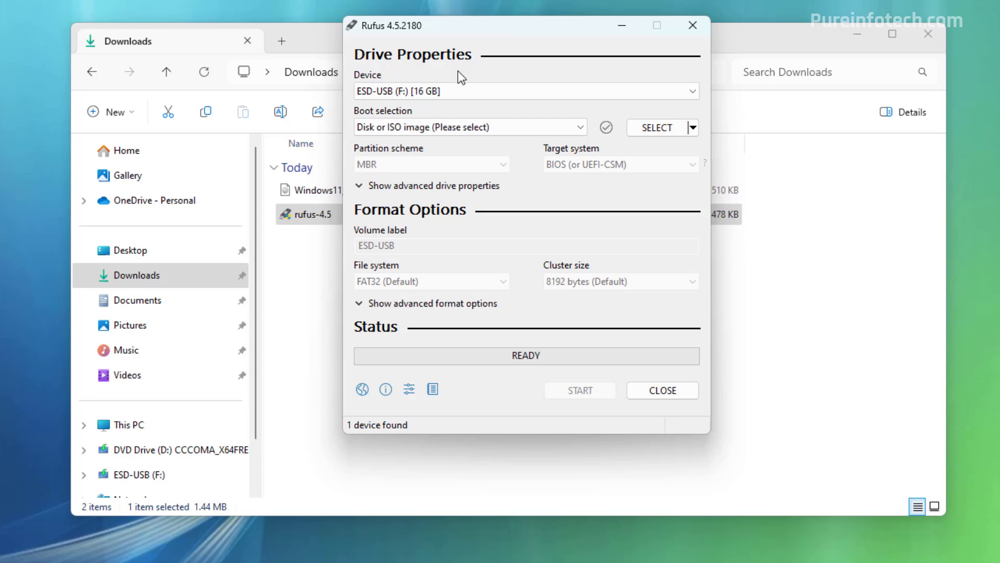
# Keep ESD-USB (F:) as the target drive and load the Windows11_24H2 ISO image.
pyautogui.click(458, 89)
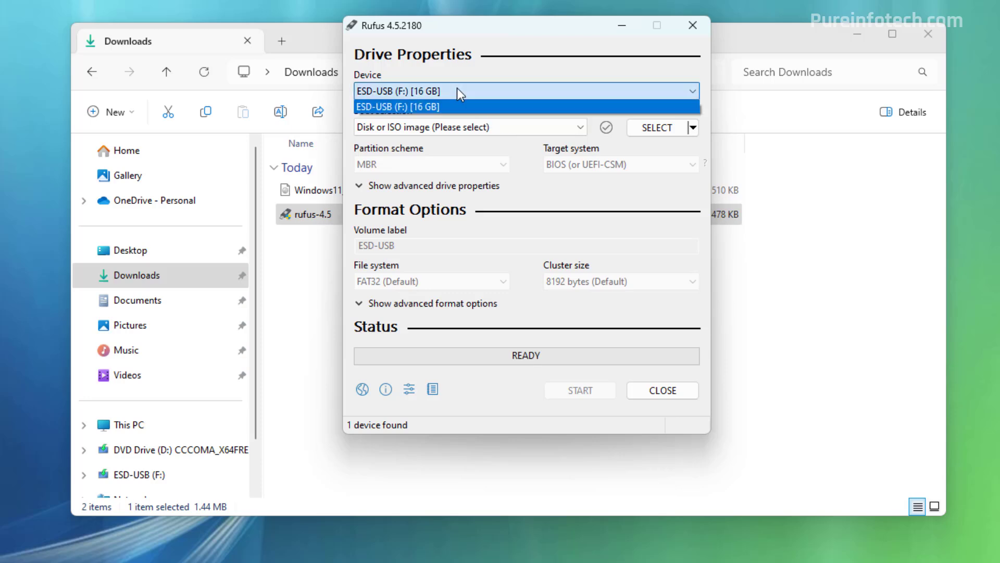
pyautogui.click(457, 88)
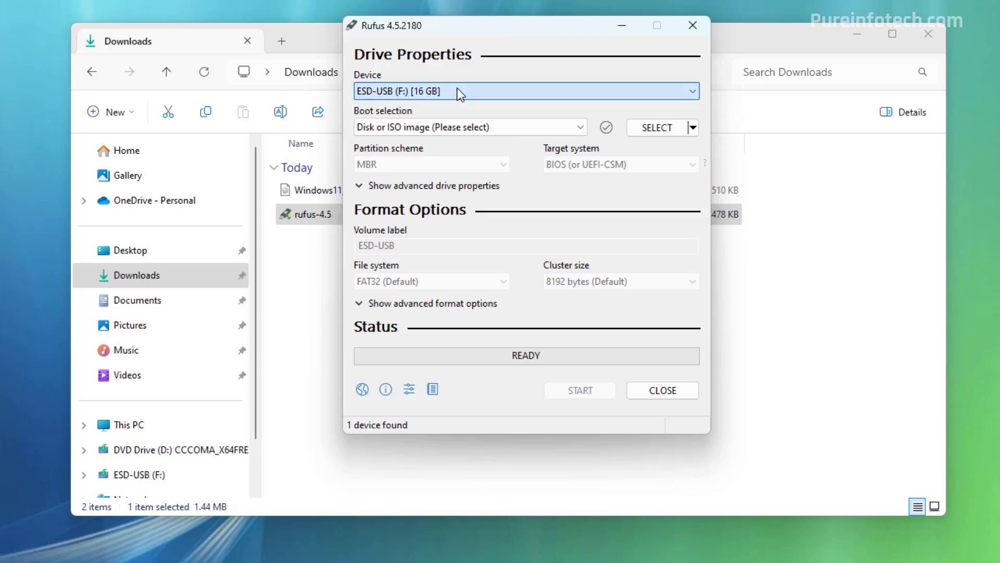
pyautogui.click(656, 128)
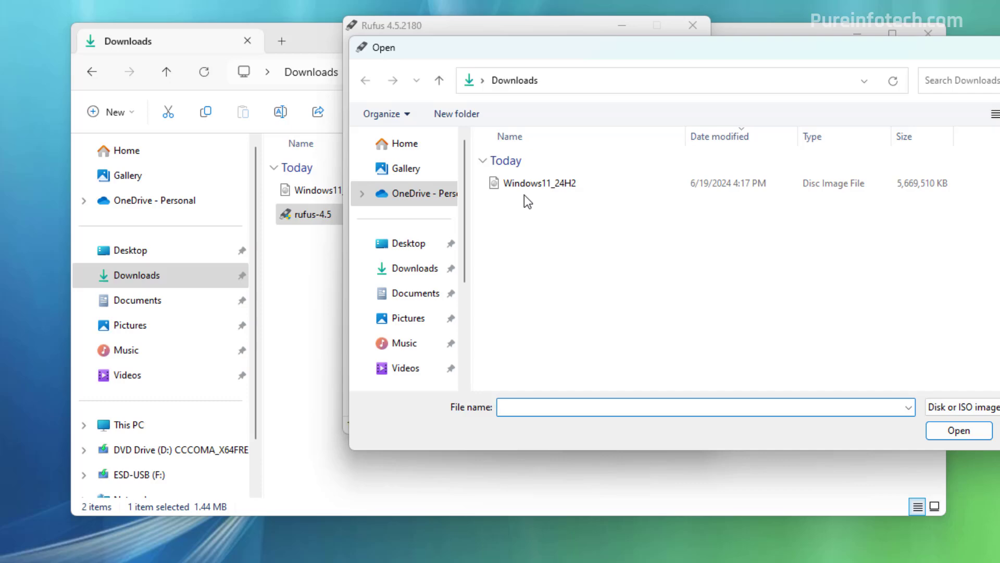
pyautogui.click(534, 187)
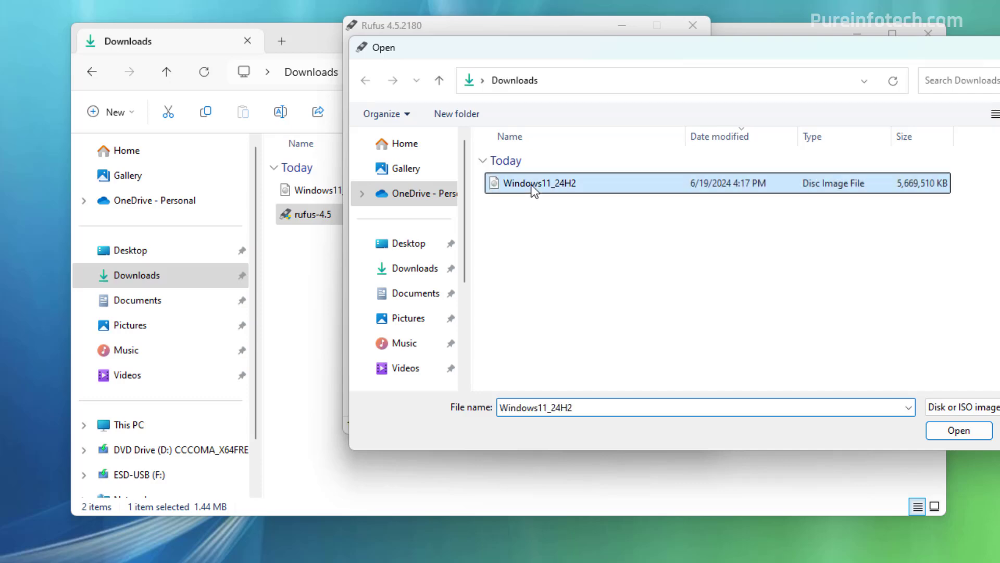
pyautogui.click(949, 430)
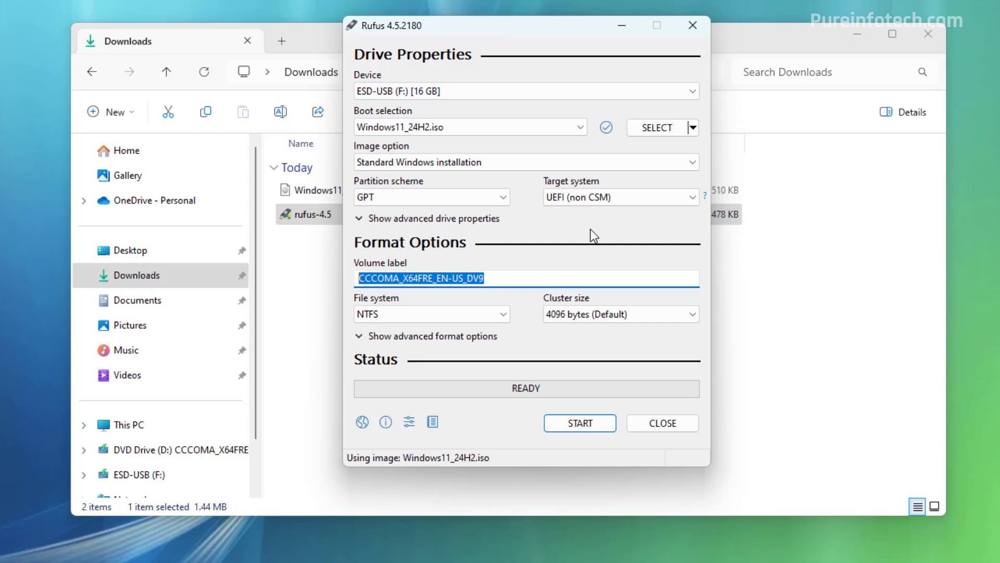
# Set the volume label to 'Windows 11 24H2 Unsupported'.
pyautogui.write('Windows ')
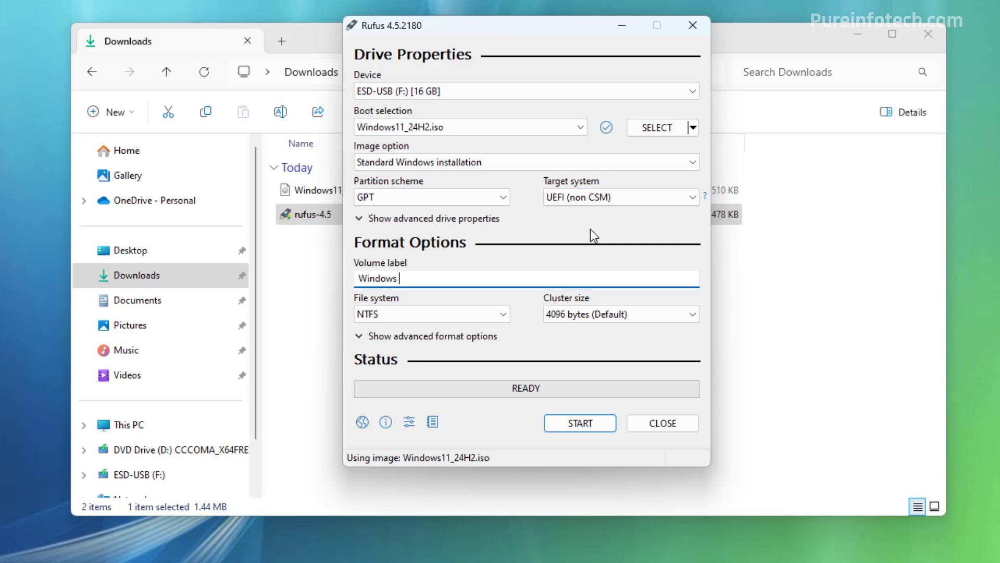
pyautogui.write('11 24H2 Unsupported')
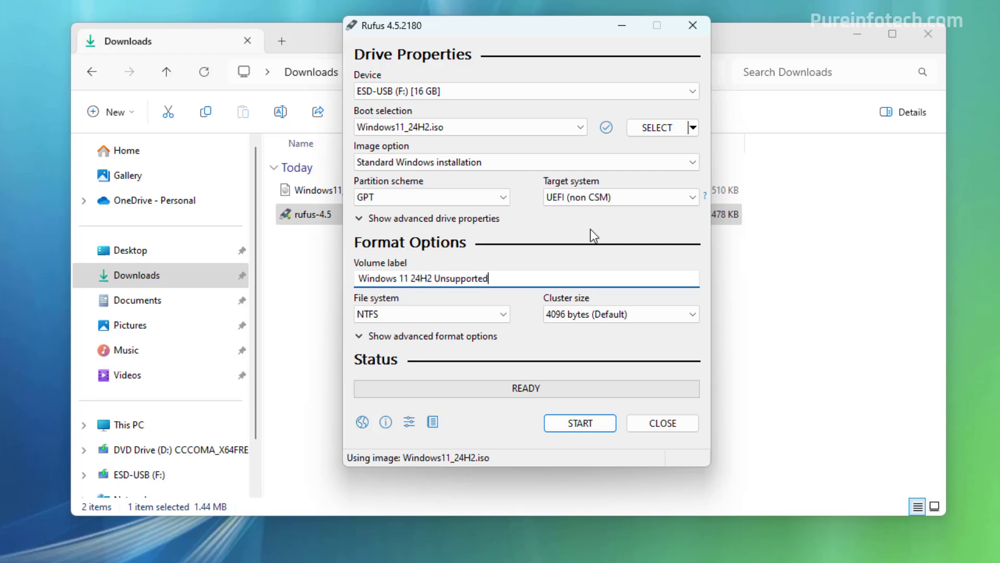
pyautogui.click(456, 337)
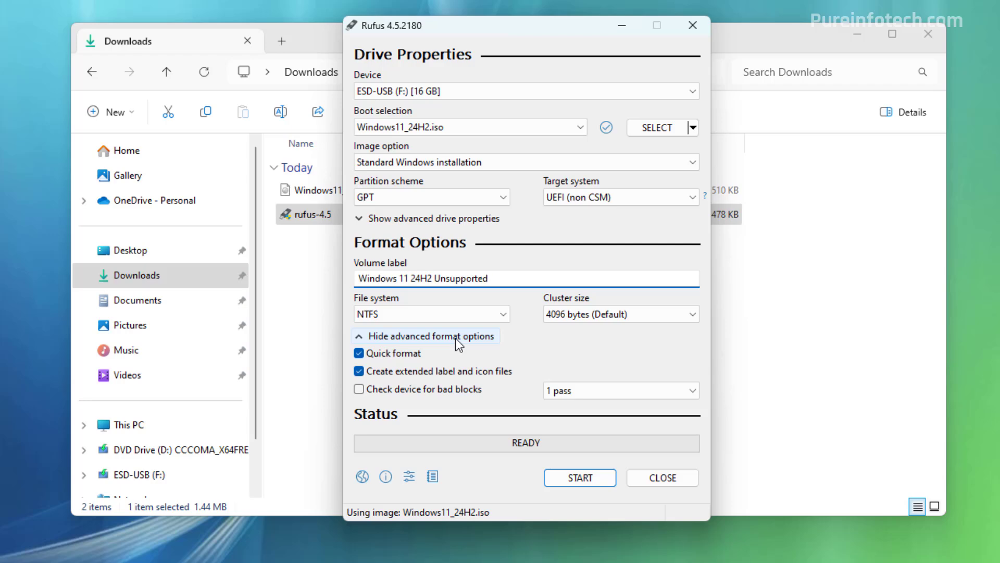
pyautogui.click(455, 339)
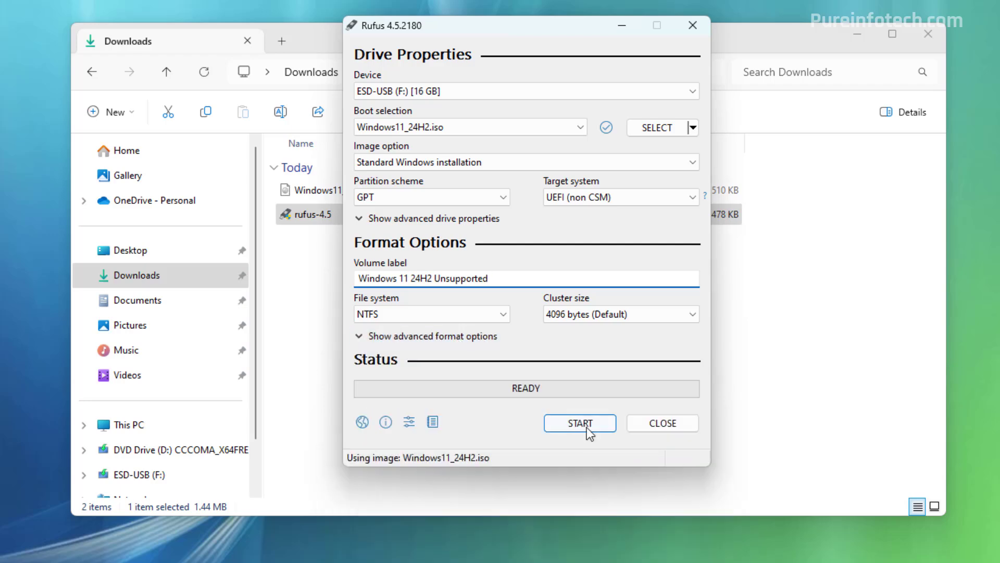
# Start the write and accept Windows customisation with only the RAM/Secure Boot/TPM bypass enabled.
pyautogui.click(586, 428)
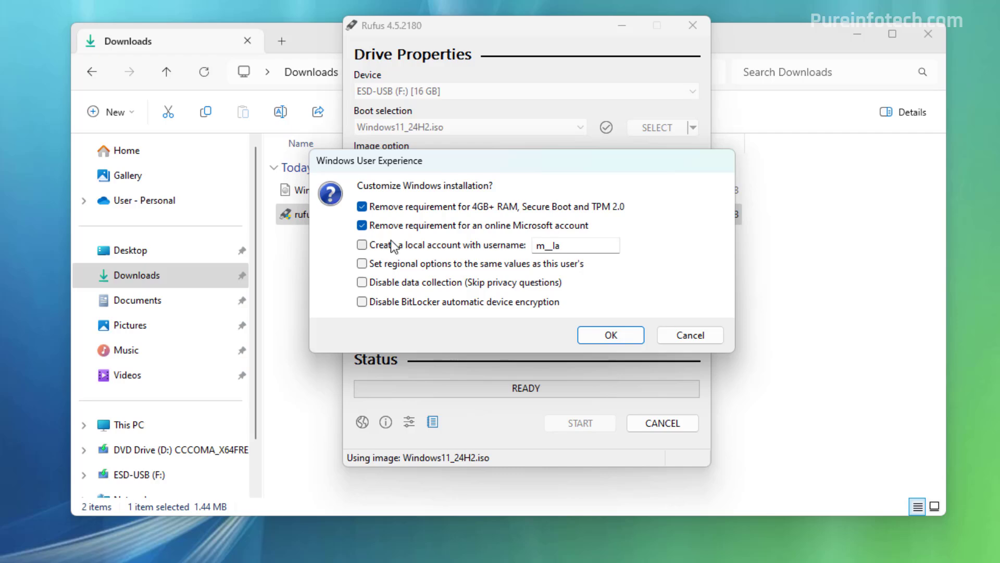
pyautogui.click(390, 239)
pyautogui.moveTo(587, 248); pyautogui.dragTo(495, 251)
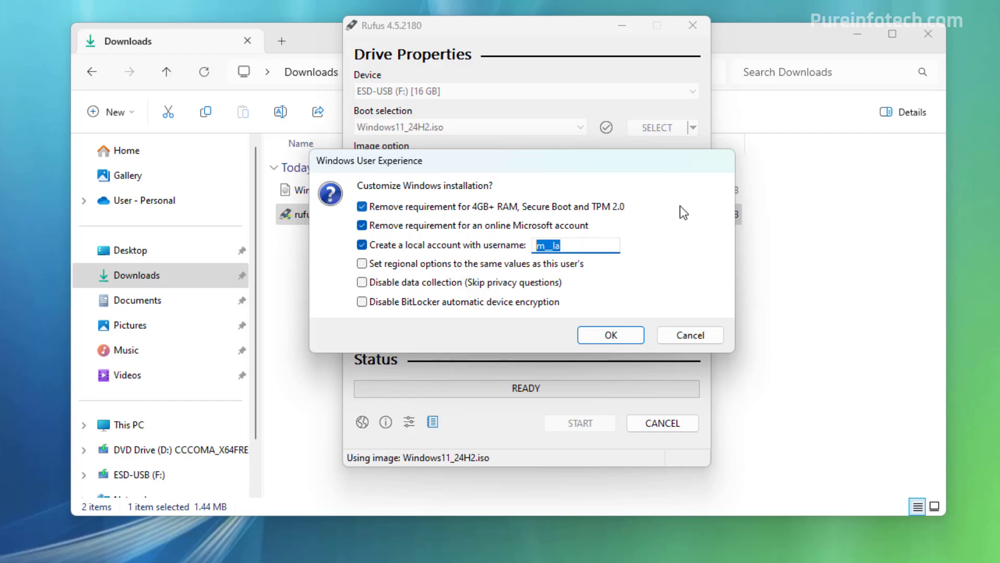
pyautogui.write('admin')
pyautogui.click(363, 303)
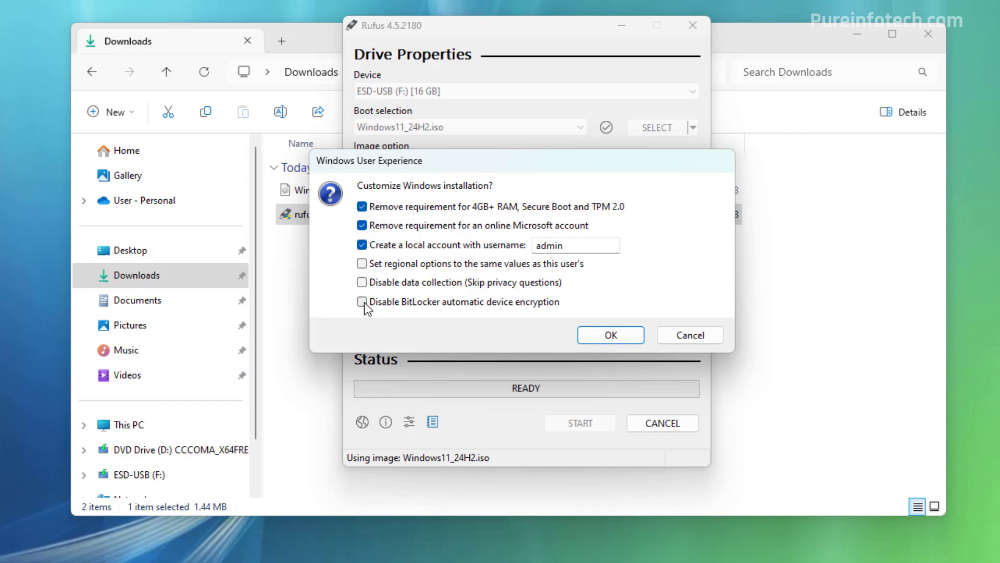
pyautogui.click(362, 245)
pyautogui.click(611, 335)
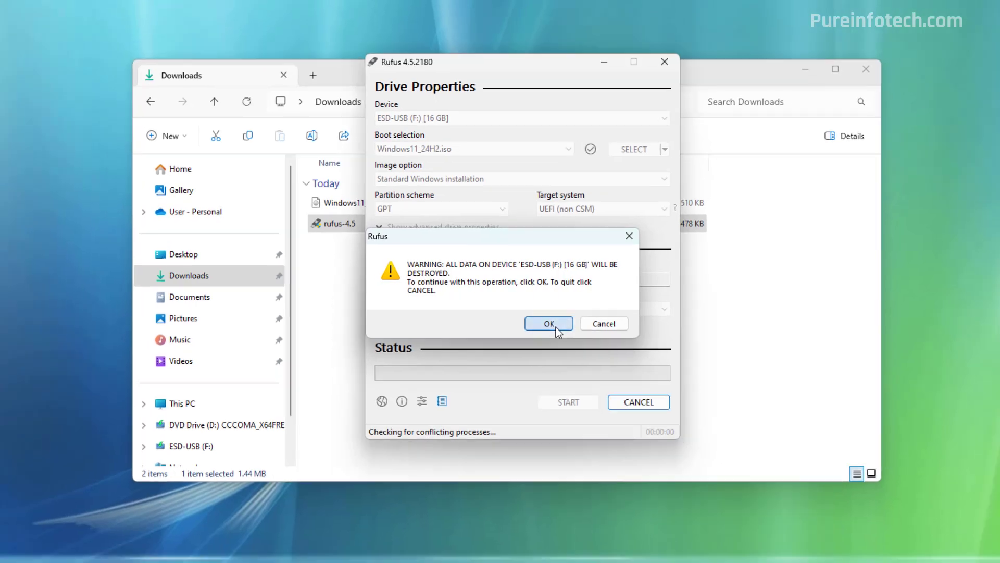
# Confirm erasing ESD-USB (F:), let Rufus write the installer, and close it when READY.
pyautogui.click(565, 335)
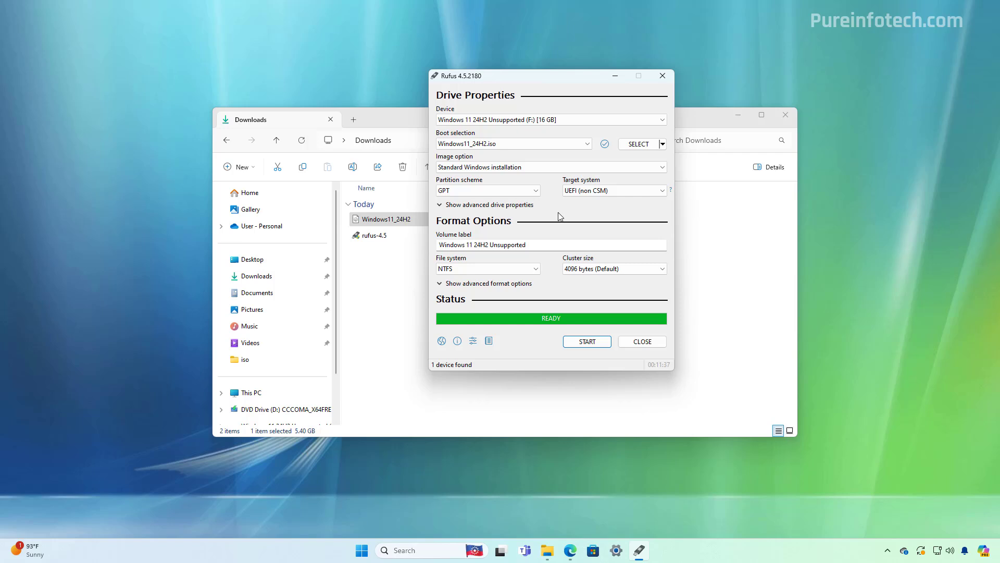
pyautogui.click(651, 344)
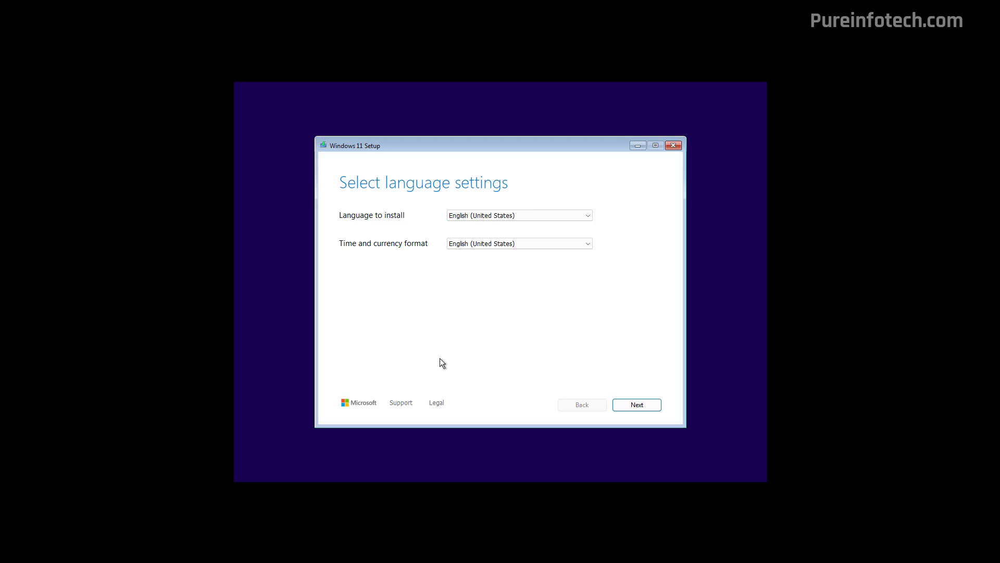
# Keep English (United States) for language and format, and US as the keyboard layout.
pyautogui.click(492, 214)
pyautogui.click(492, 214)
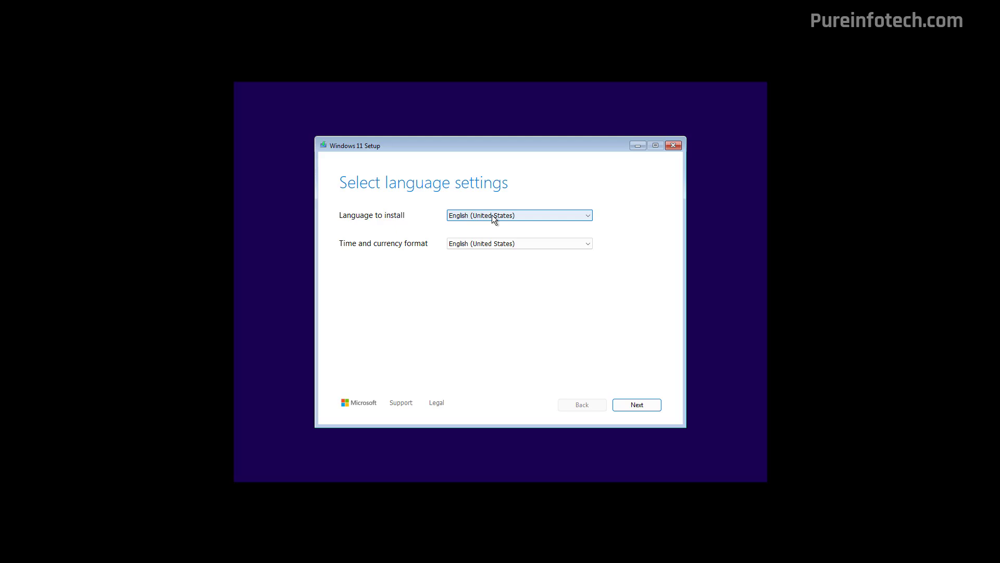
pyautogui.click(498, 243)
pyautogui.click(498, 243)
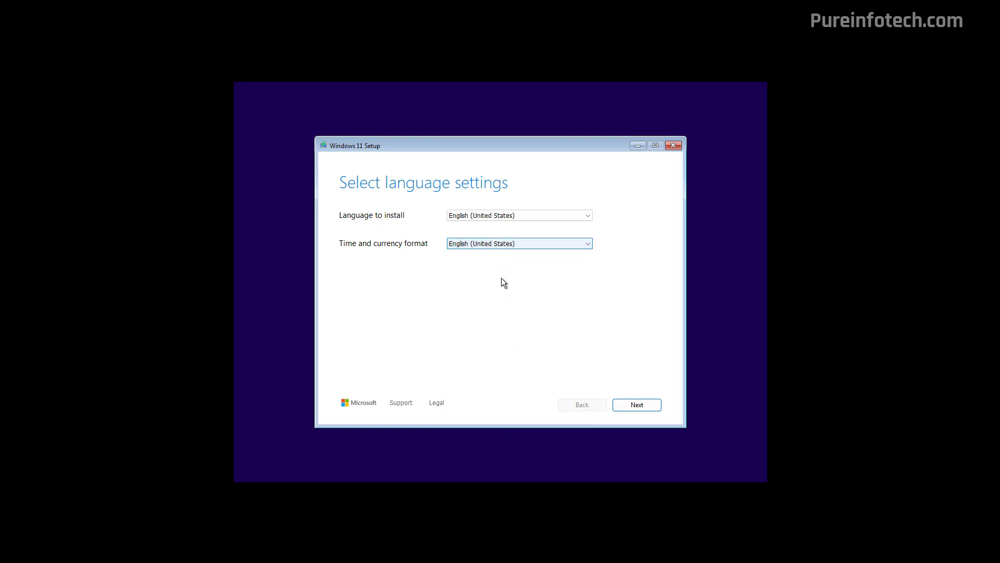
pyautogui.click(639, 406)
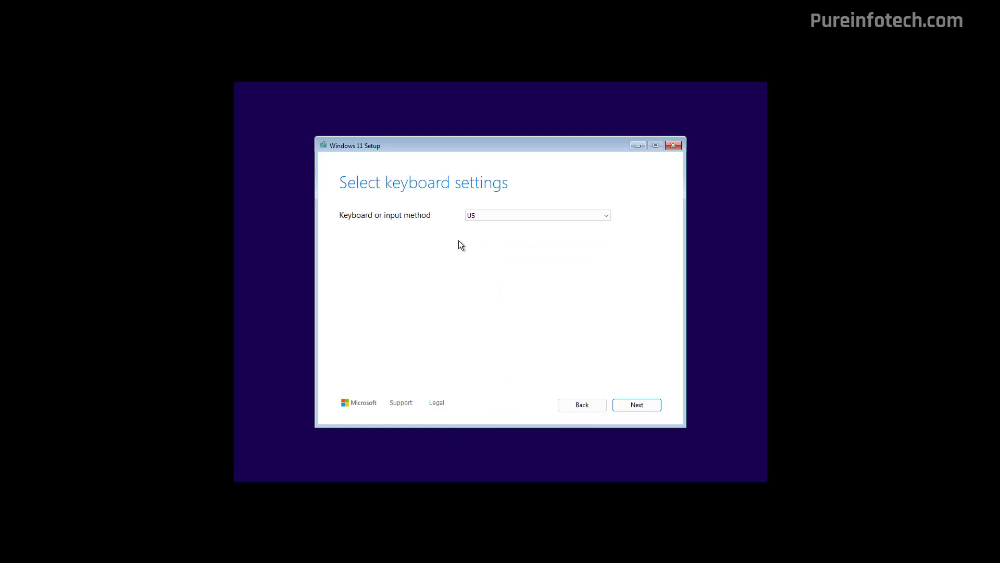
pyautogui.click(528, 217)
pyautogui.click(528, 216)
# Choose Install Windows 11, agreeing that everything on the disk will be deleted.
pyautogui.click(635, 405)
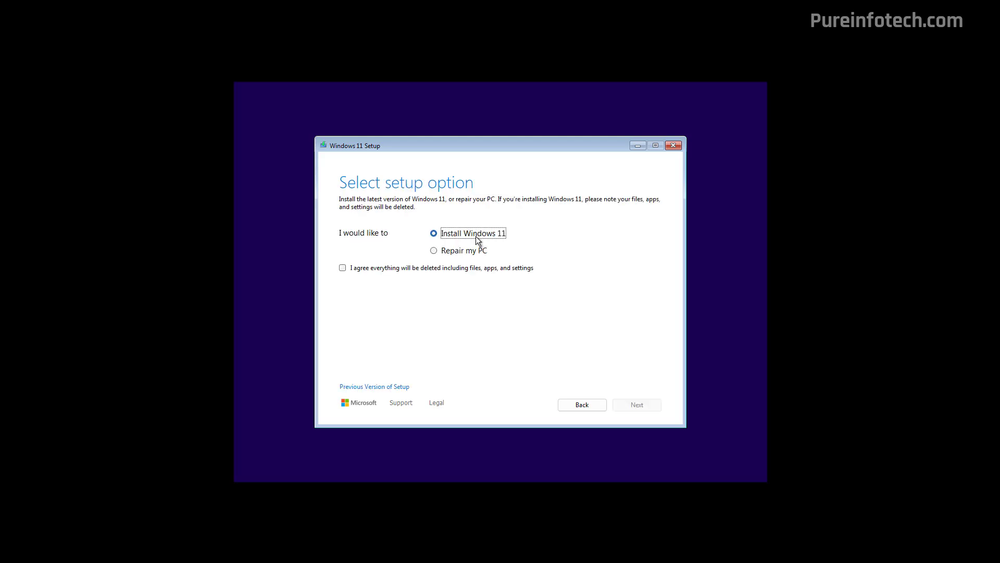
pyautogui.press('Tab')
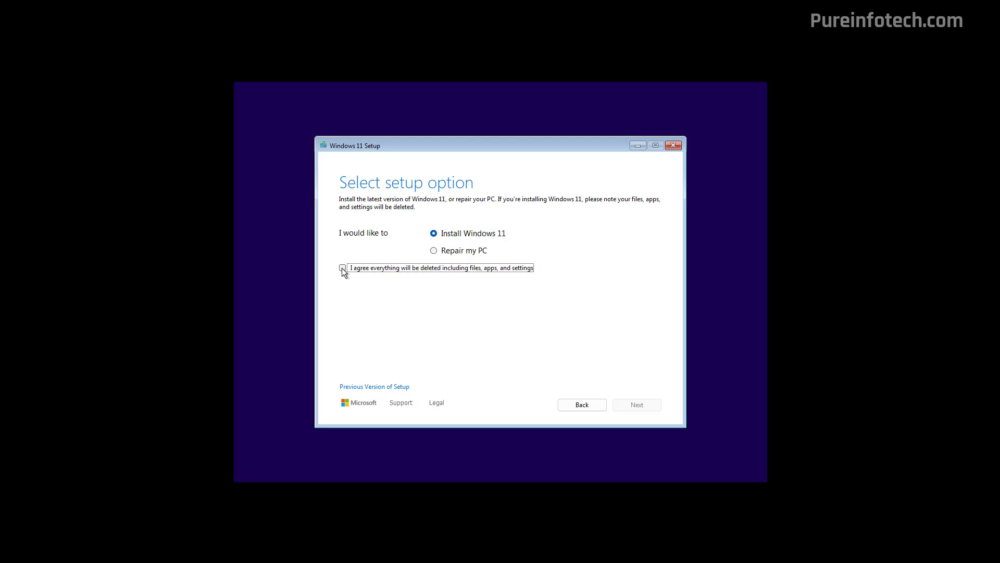
pyautogui.click(342, 268)
pyautogui.click(638, 406)
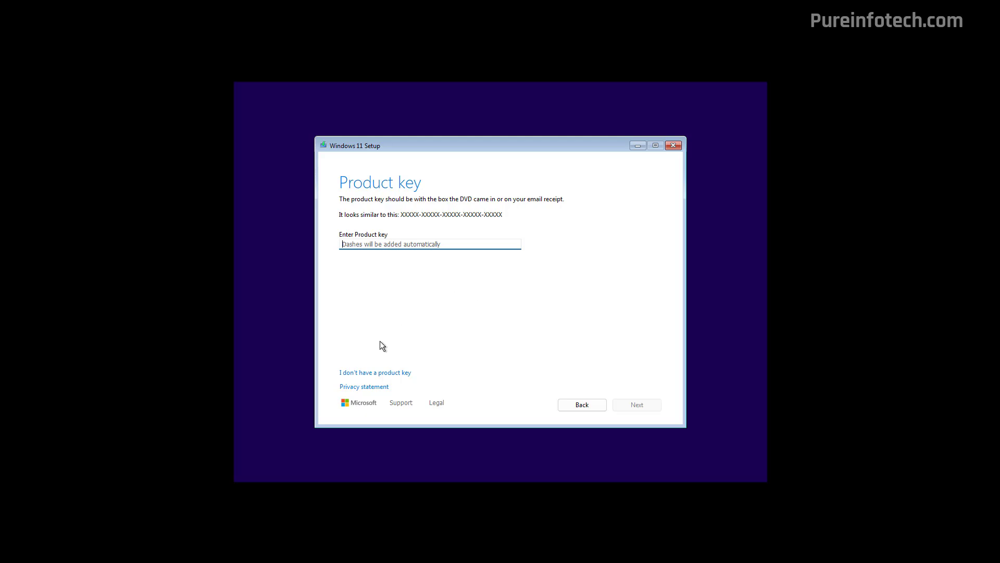
# Skip the product key and pick Windows 11 Pro as the edition.
pyautogui.click(375, 373)
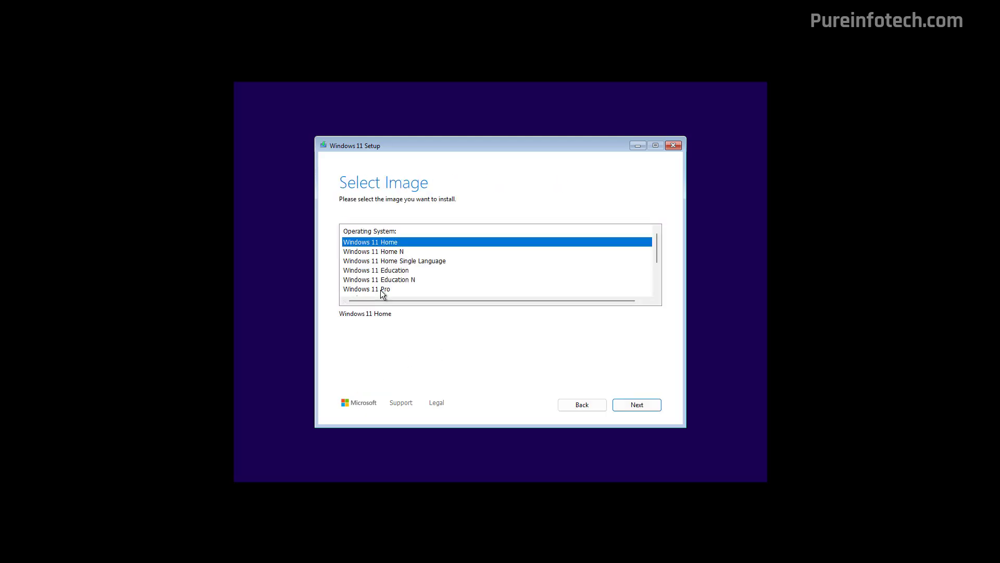
pyautogui.click(381, 289)
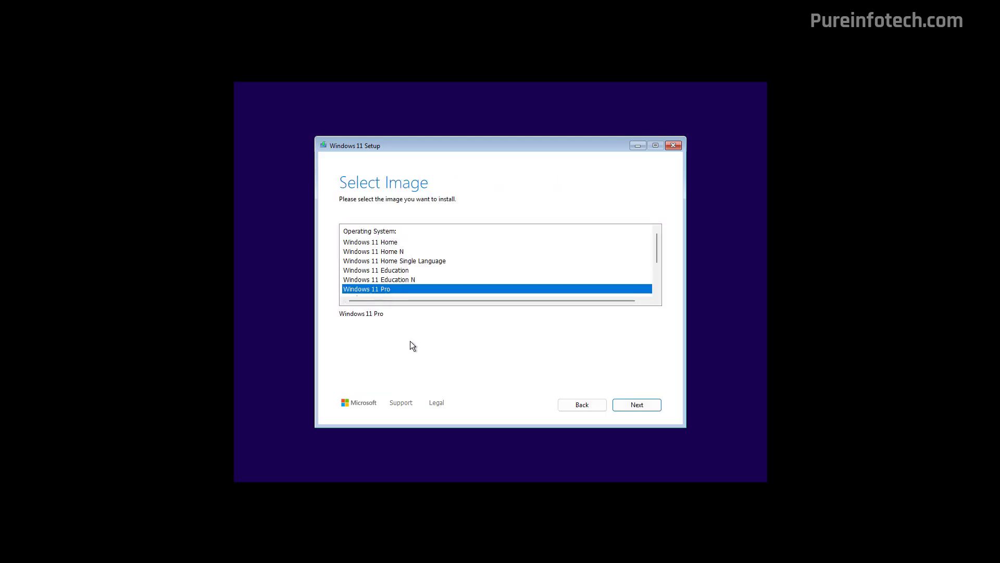
pyautogui.click(639, 404)
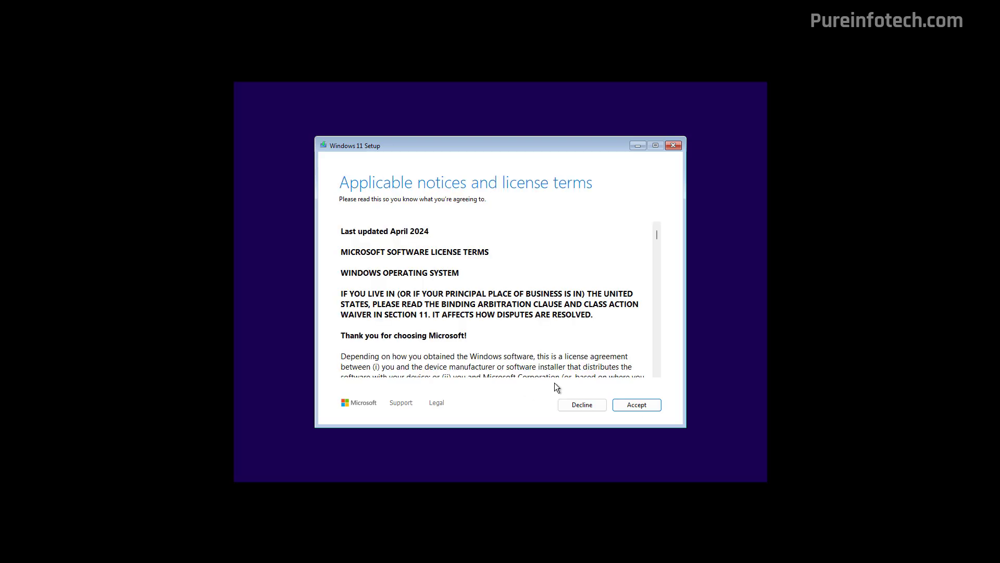
# Accept the license, delete all Disk 1 partitions, and install onto the 70.0 GB unallocated space.
pyautogui.click(634, 406)
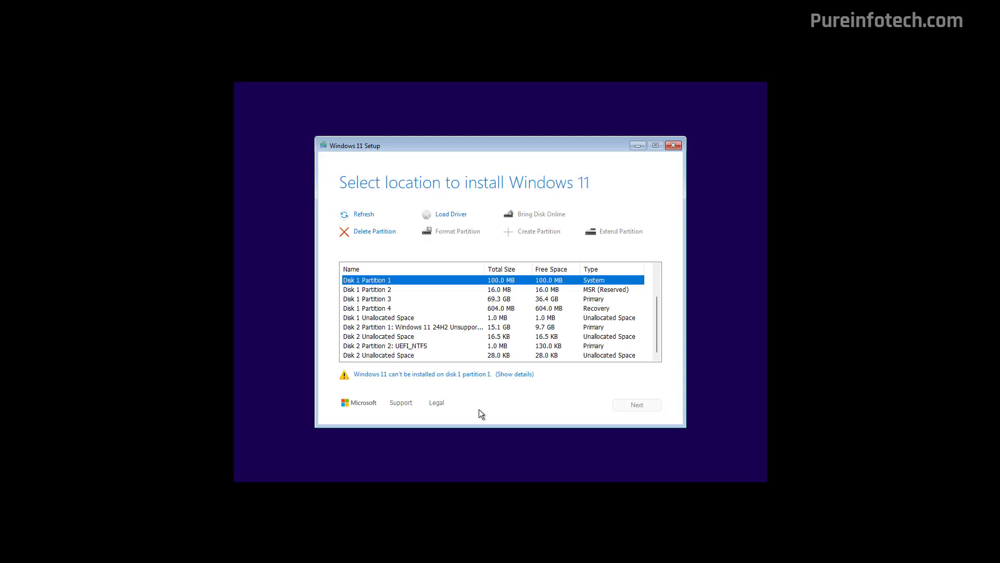
pyautogui.click(387, 236)
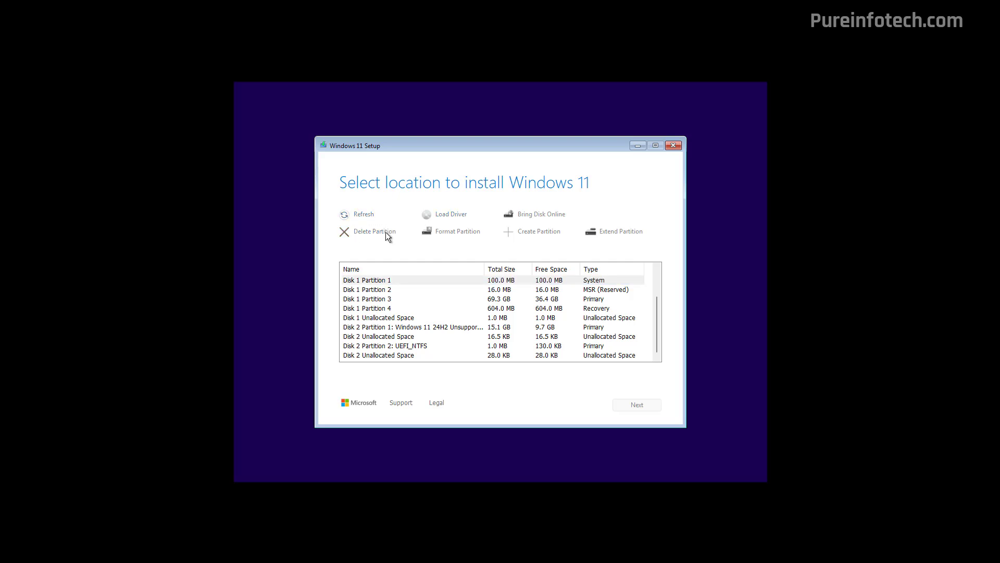
pyautogui.click(393, 289)
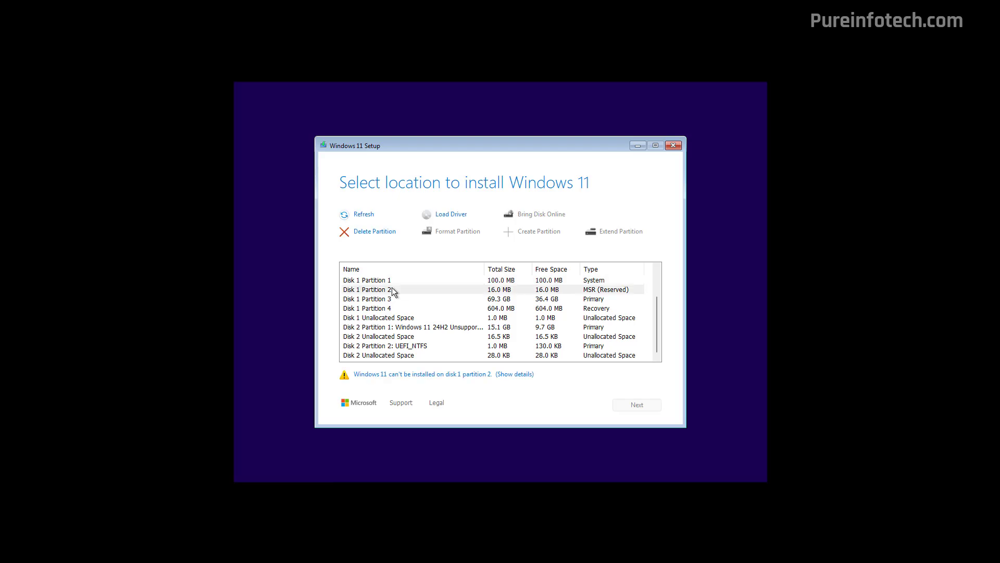
pyautogui.click(377, 231)
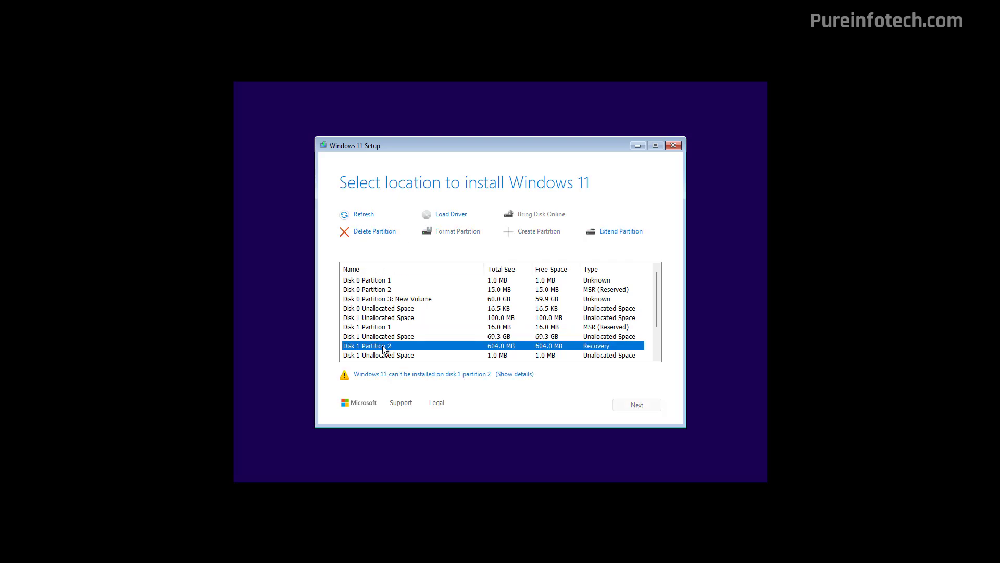
pyautogui.click(372, 232)
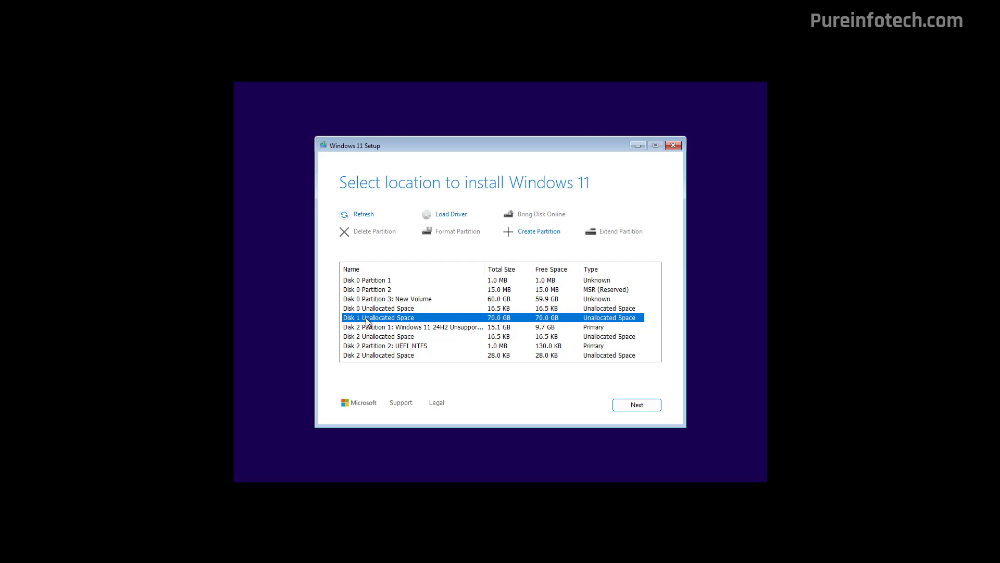
pyautogui.click(637, 407)
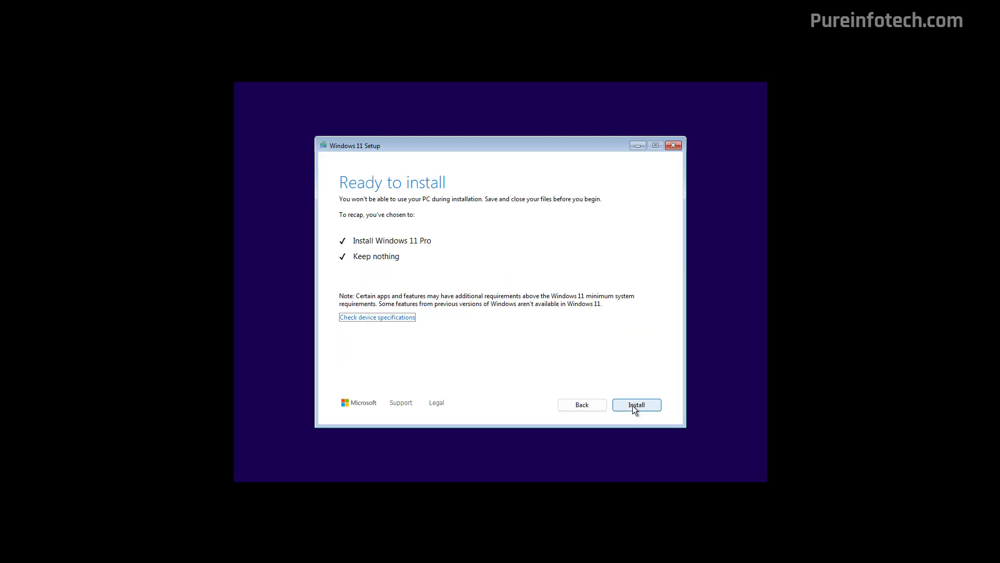
# Install Windows 11 Pro, then confirm United States and US keyboard, skipping a second layout.
pyautogui.click(632, 406)
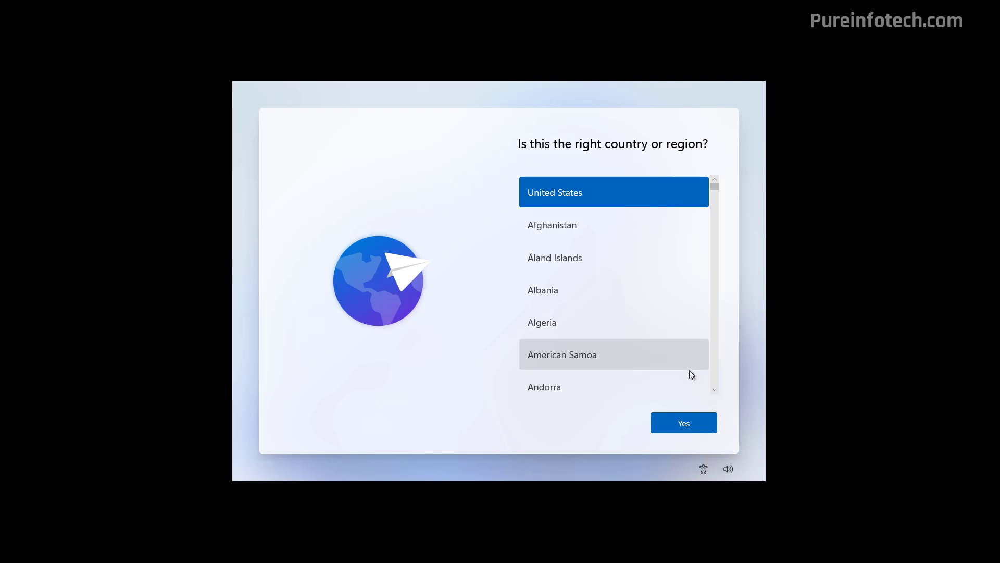
pyautogui.click(697, 425)
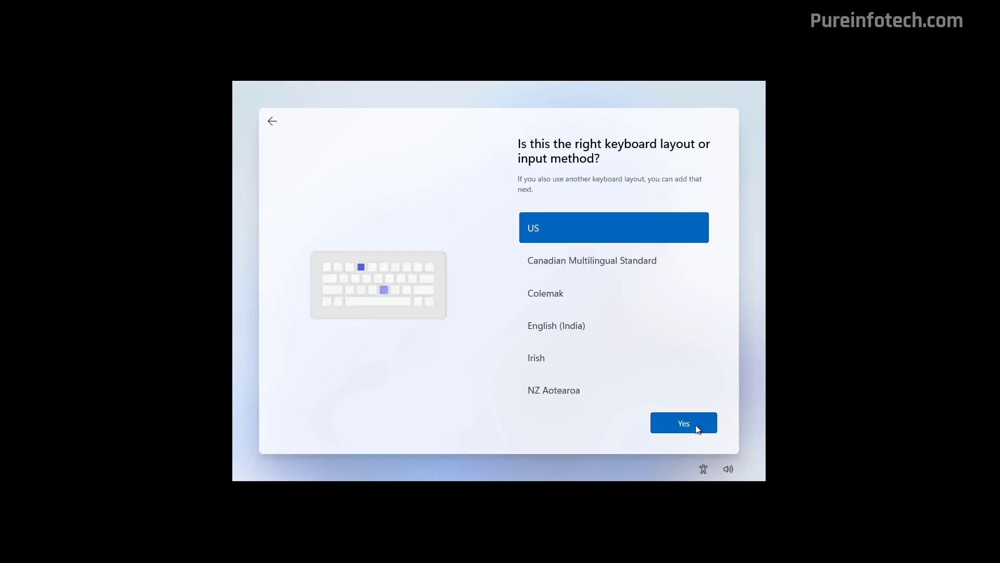
pyautogui.click(683, 421)
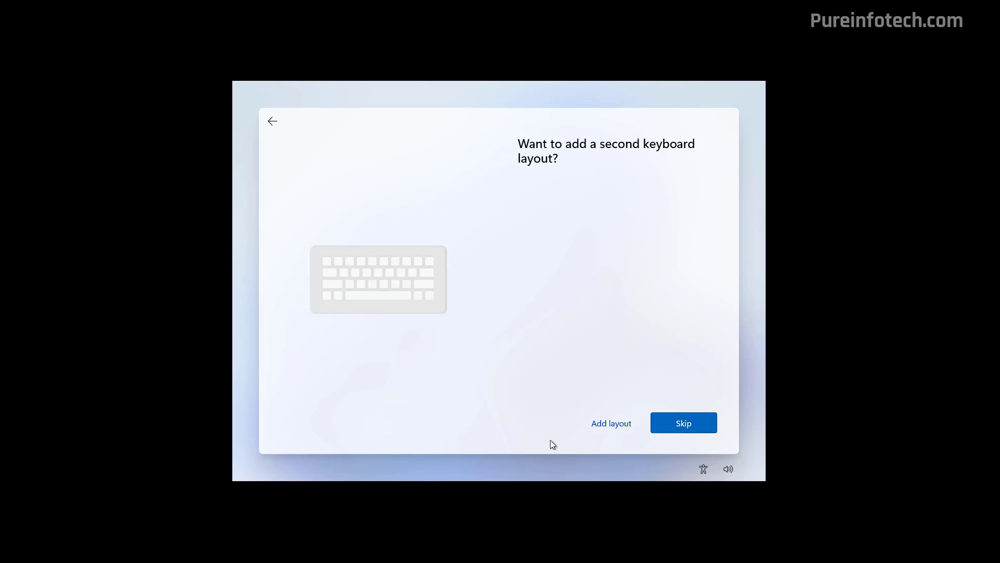
pyautogui.click(690, 421)
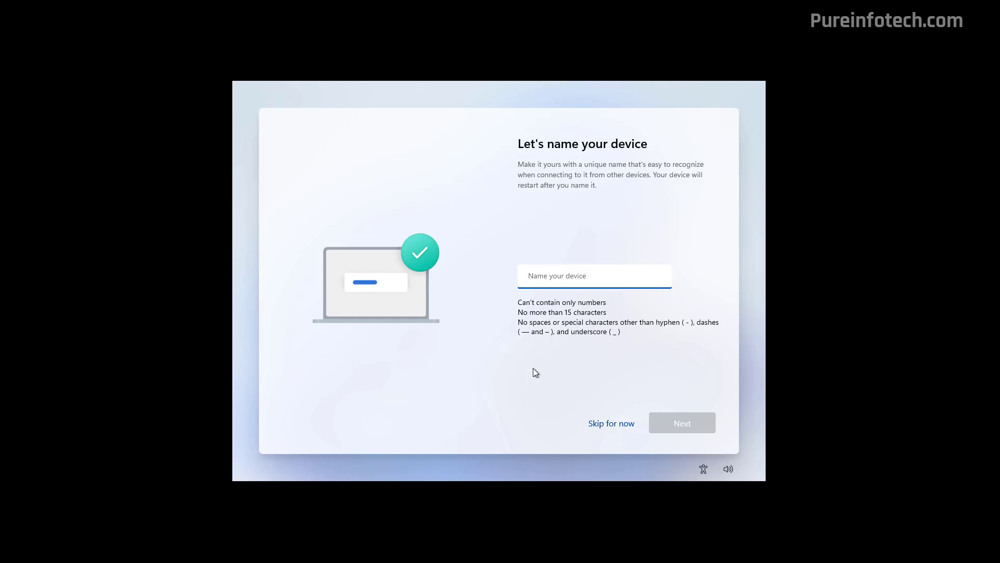
# Skip naming the device and choose setup for personal use.
pyautogui.click(605, 424)
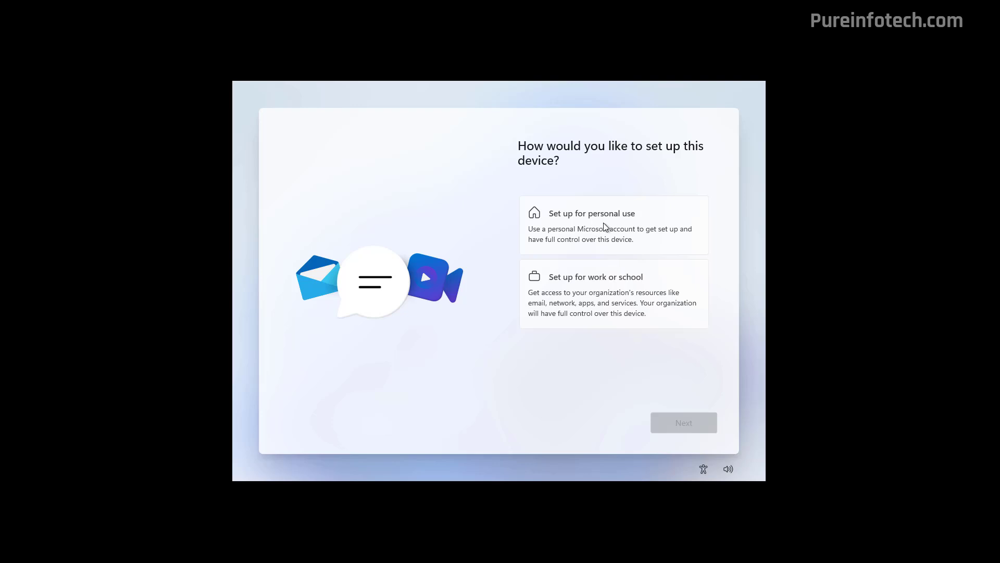
pyautogui.click(603, 223)
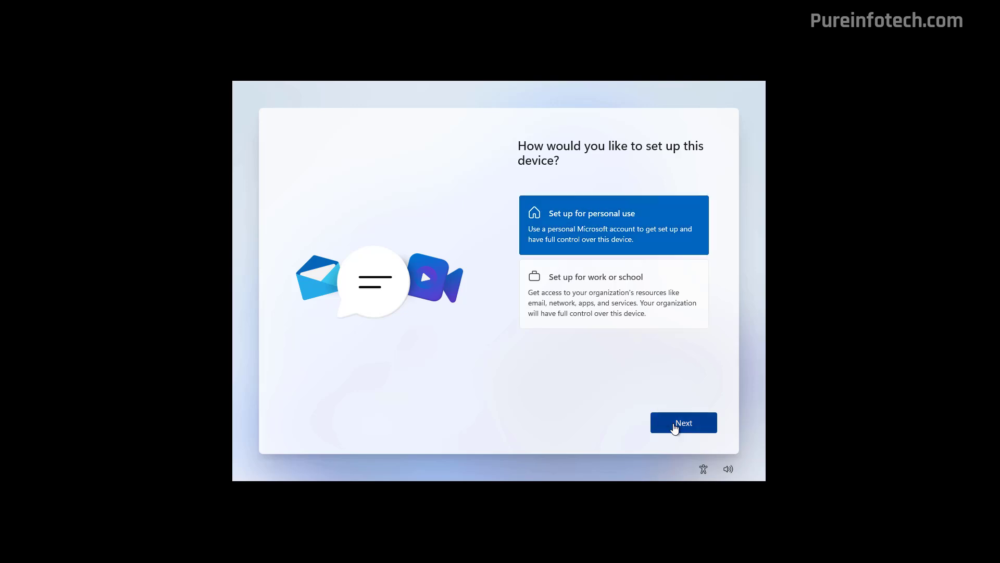
pyautogui.click(675, 428)
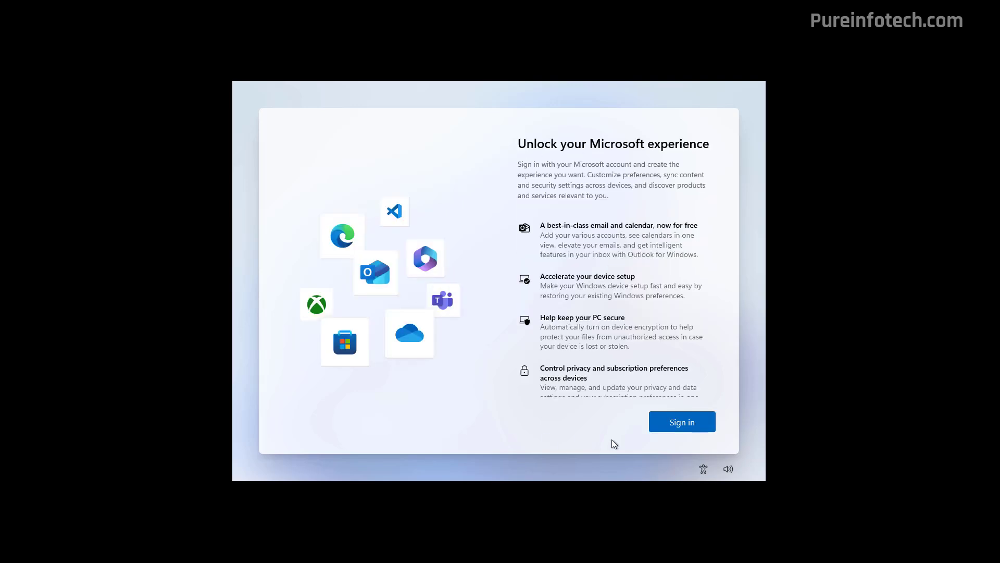
# Sign in with the Microsoft account e-mail and password.
pyautogui.click(673, 426)
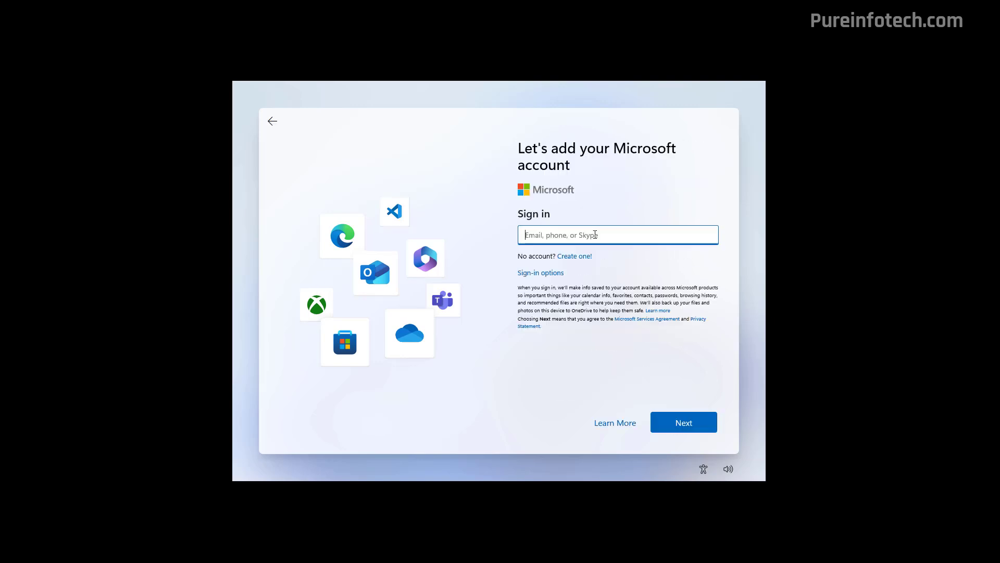
pyautogui.click(682, 423)
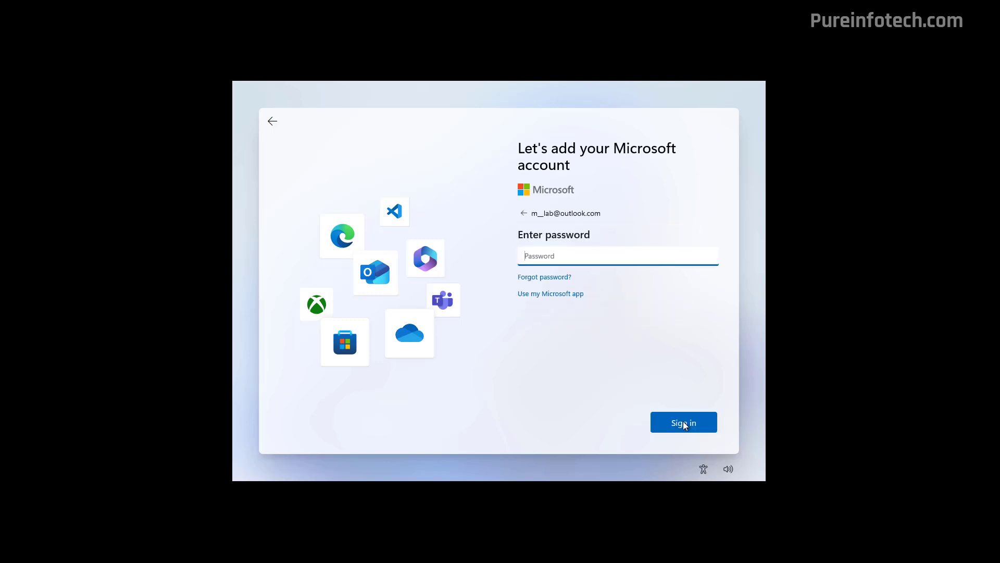
pyautogui.write('••••••••••')
pyautogui.press('BackSpace')
pyautogui.press('BackSpace')
pyautogui.press('BackSpace')
pyautogui.write('••••')
pyautogui.click(684, 424)
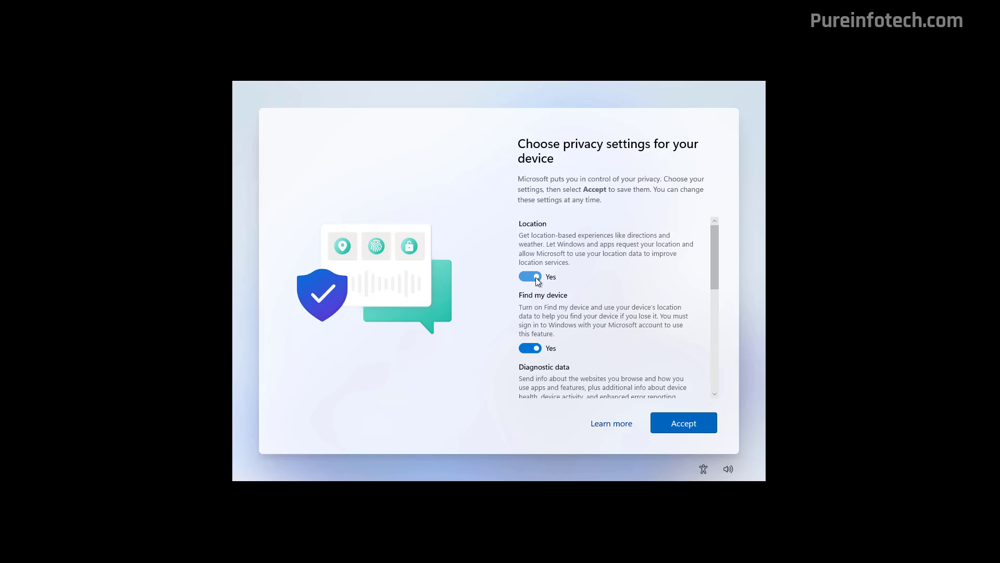
# Turn Advertising ID off, accept privacy settings, and choose Set up as a new PC.
pyautogui.moveTo(714, 255); pyautogui.dragTo(723, 379)
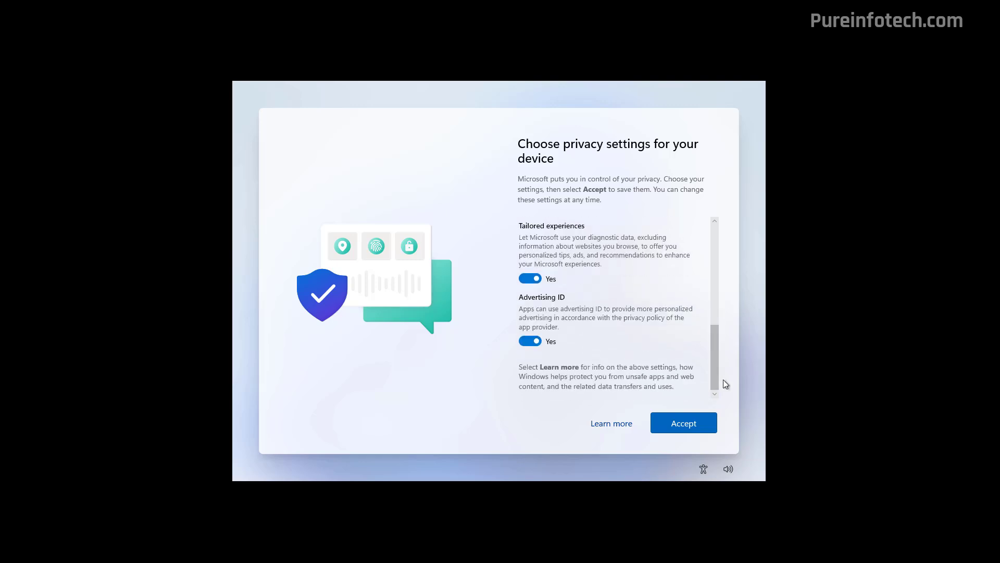
pyautogui.click(532, 342)
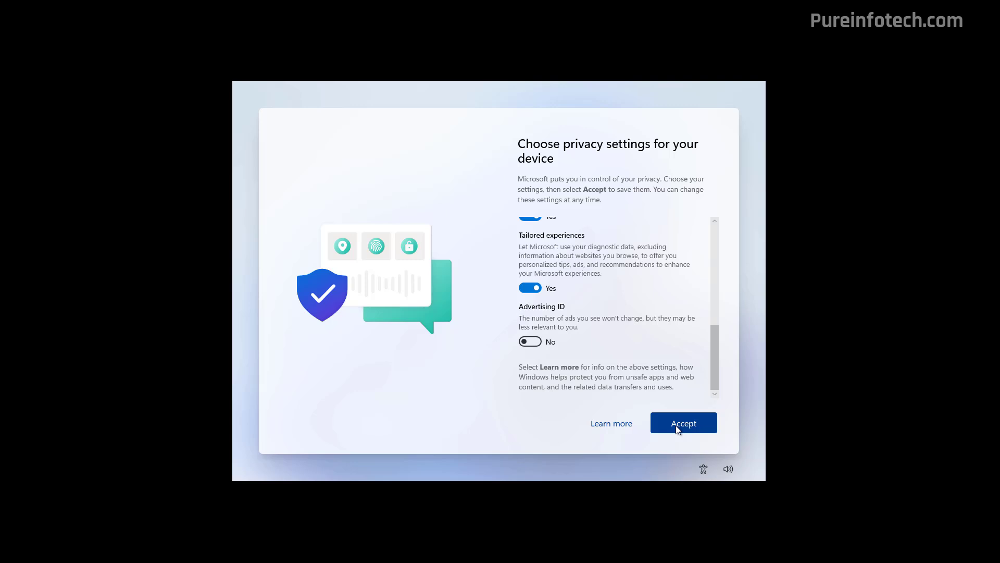
pyautogui.click(677, 427)
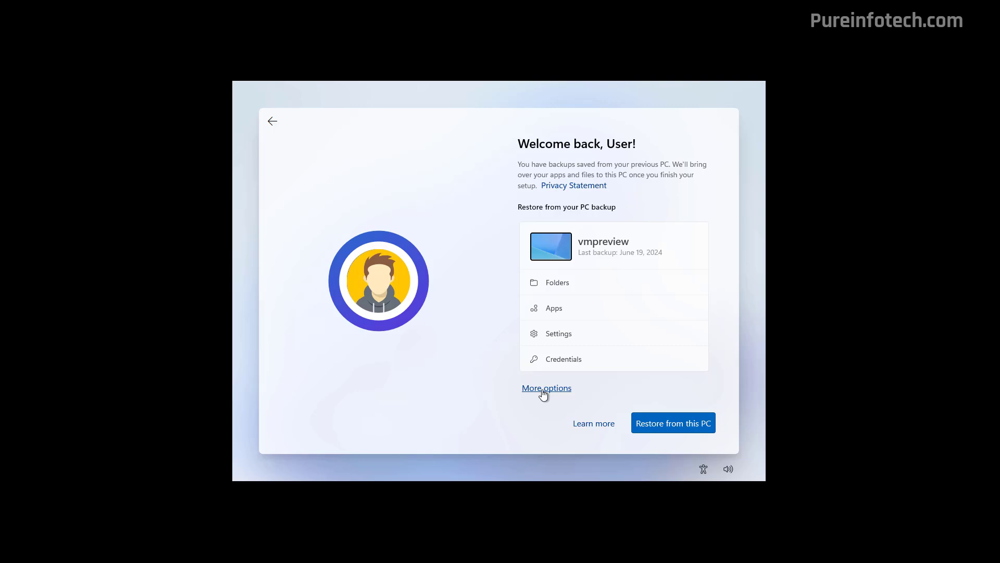
pyautogui.click(543, 392)
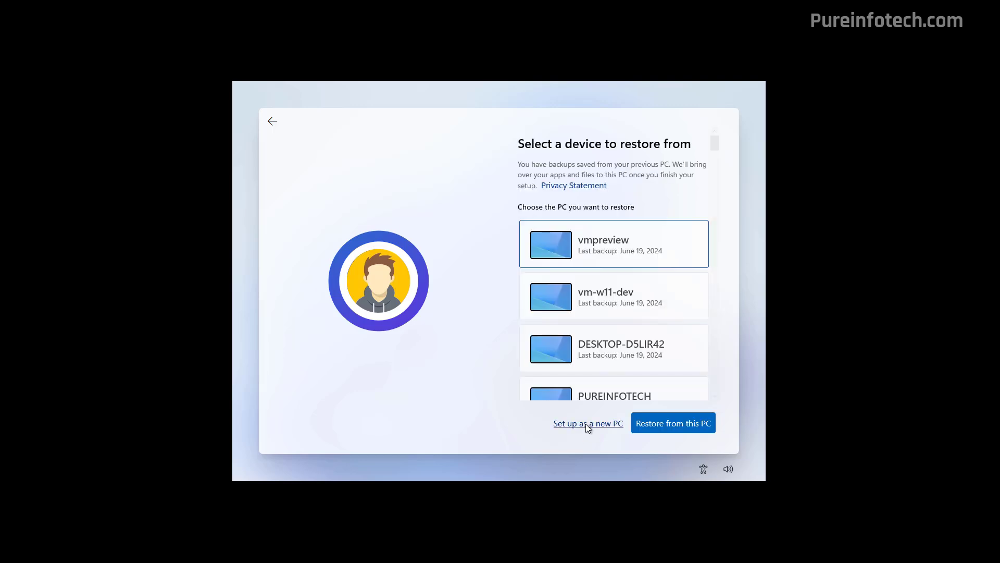
pyautogui.click(587, 426)
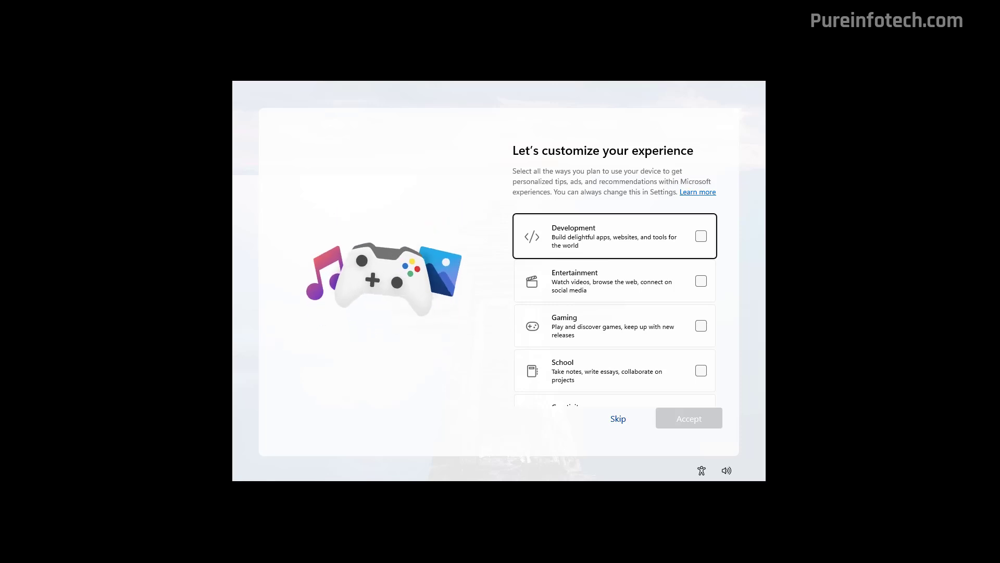
# Skip the customize page, decline browsing-data import and skip the PC Game Pass offer.
pyautogui.moveTo(721, 192); pyautogui.dragTo(721, 163)
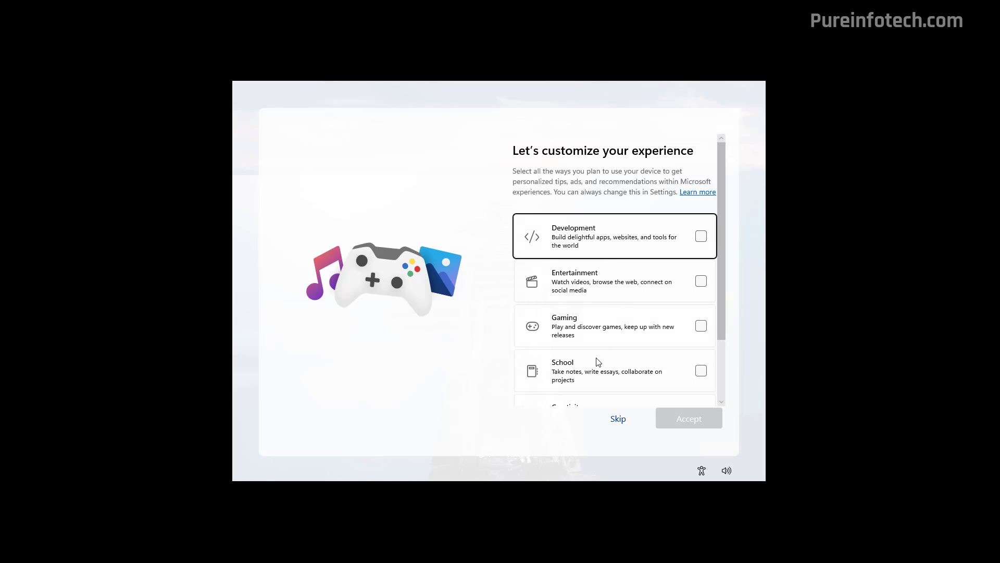
pyautogui.click(617, 419)
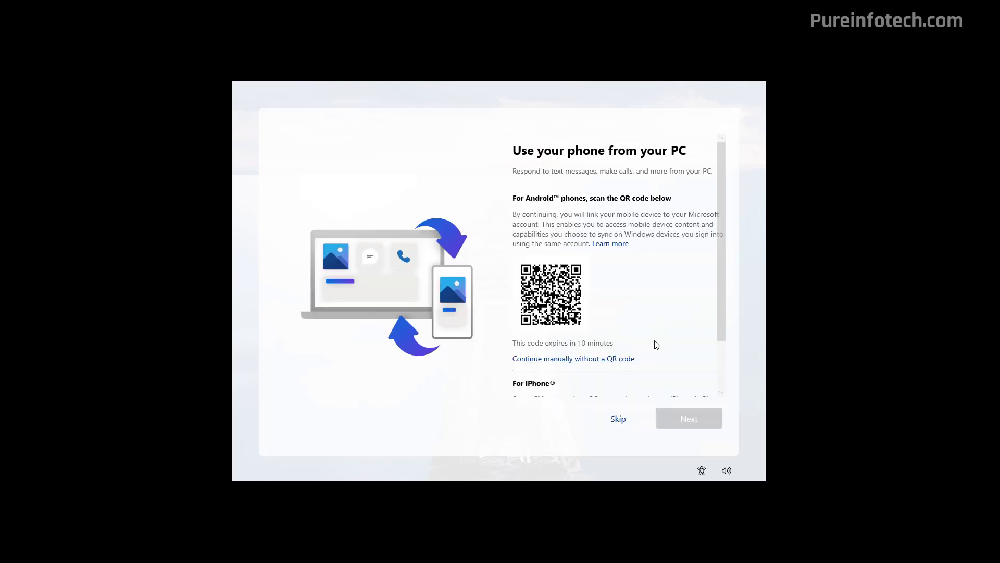
pyautogui.scroll(-2, 654, 342)
pyautogui.scroll(2, 658, 338)
pyautogui.scroll(-2, 661, 335)
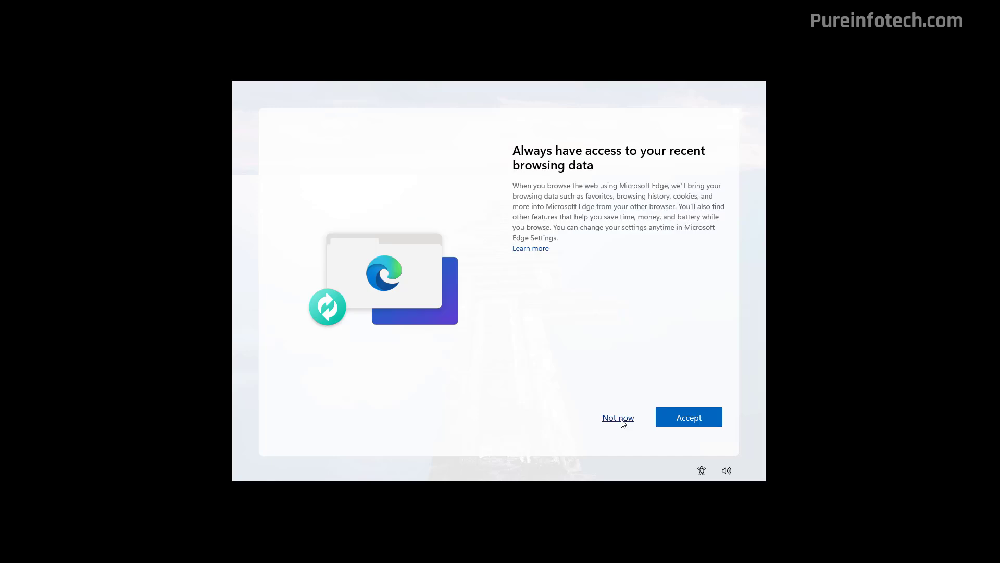
pyautogui.click(623, 422)
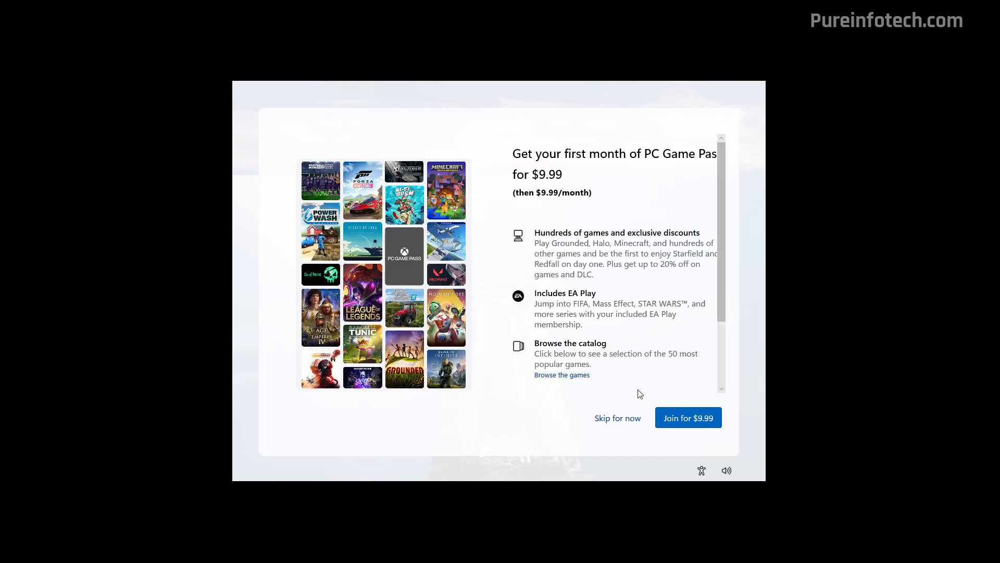
pyautogui.click(618, 418)
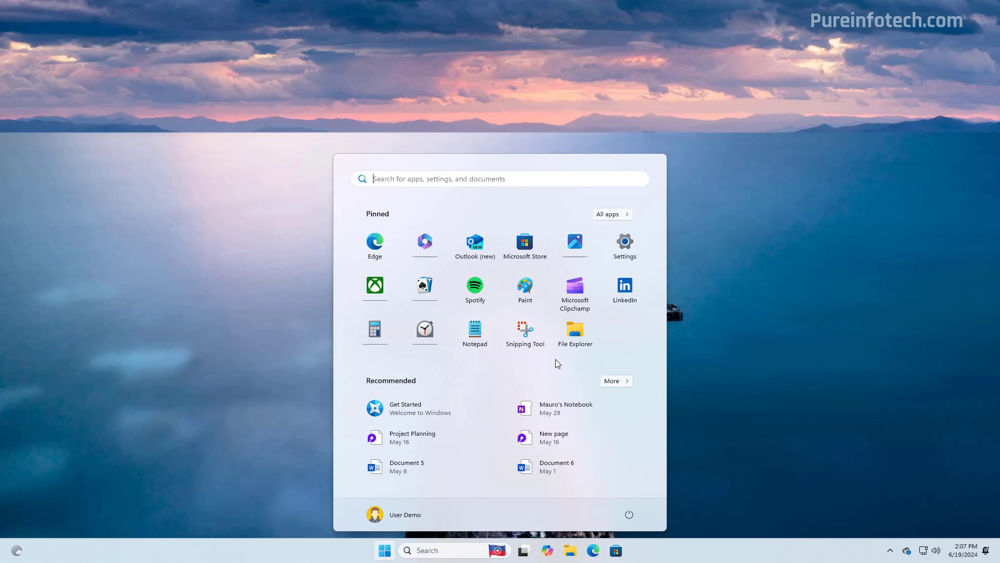
# Open the About page under System in Settings.
pyautogui.click(625, 251)
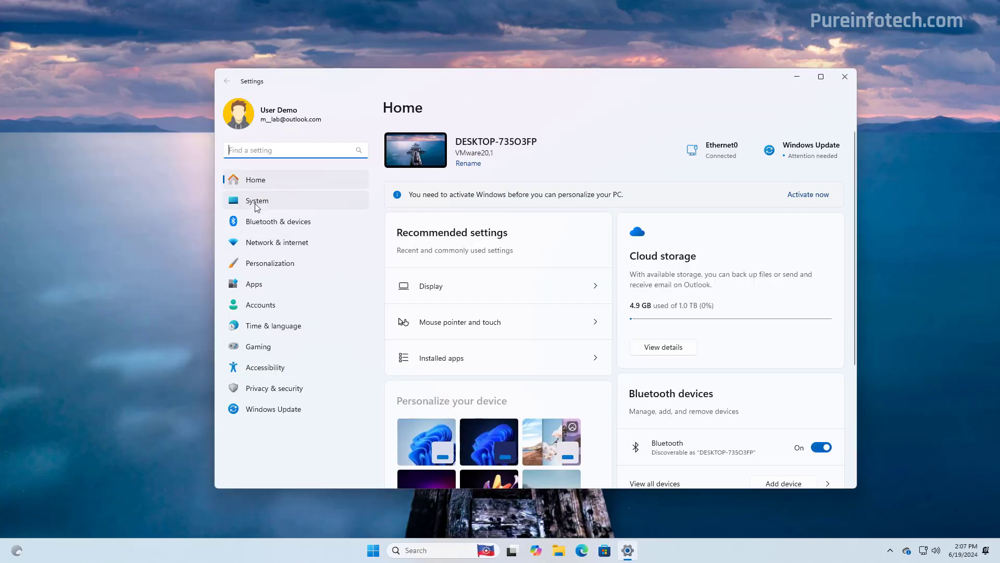
pyautogui.click(250, 201)
pyautogui.scroll(-1, 564, 294)
pyautogui.scroll(-5, 564, 295)
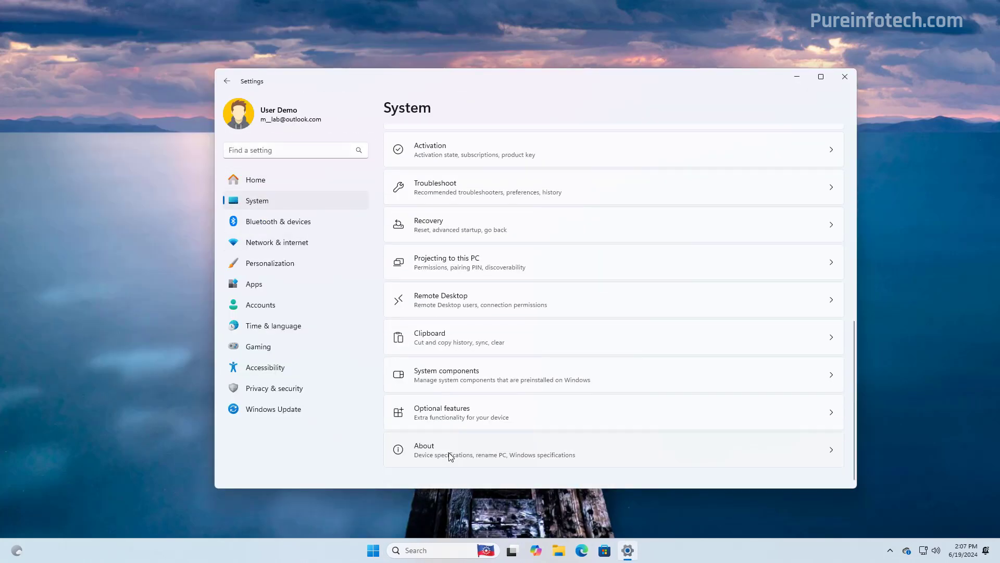
pyautogui.click(451, 456)
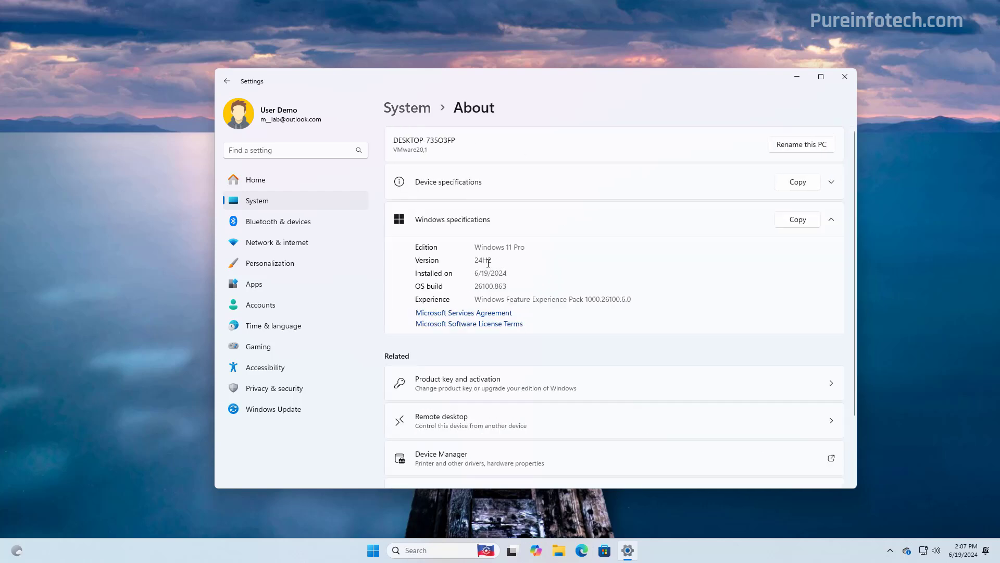
# Highlight the version 24H2 and OS build 26100.863 values to confirm them.
pyautogui.doubleClick(488, 263)
pyautogui.doubleClick(495, 286)
pyautogui.click(430, 291)
pyautogui.moveTo(478, 286); pyautogui.dragTo(537, 284)
pyautogui.click(536, 284)
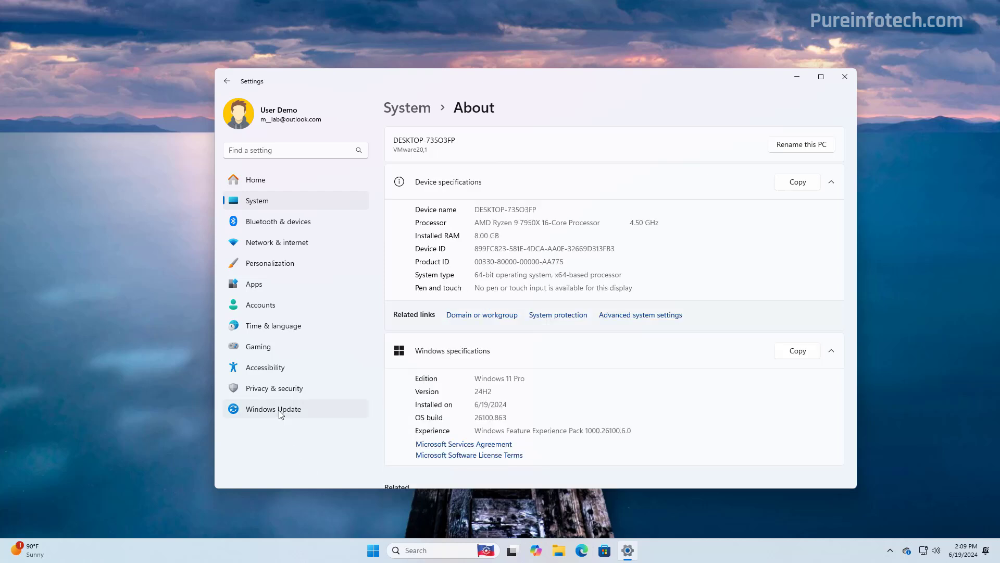
# Open Windows Update to see the three available updates.
pyautogui.click(281, 411)
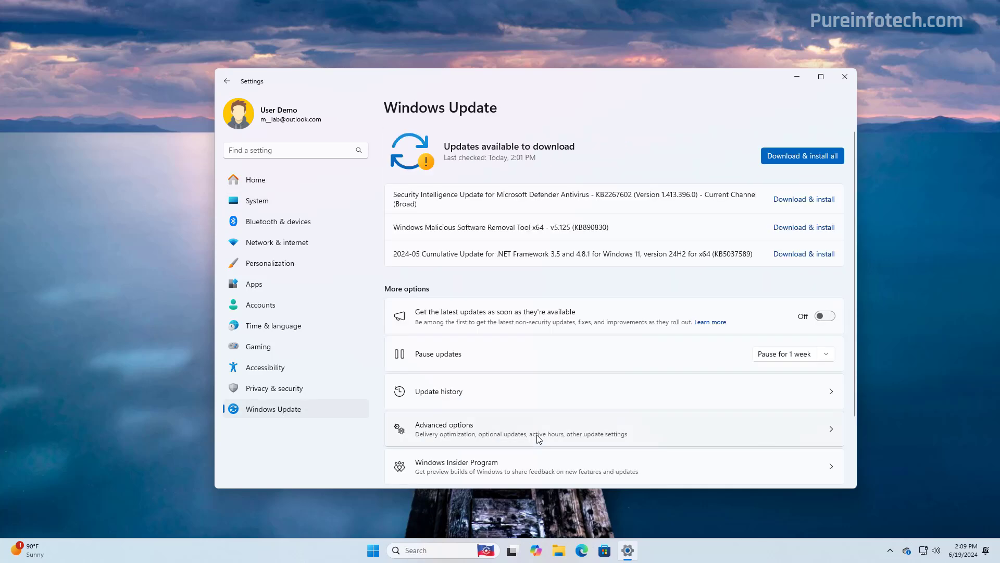